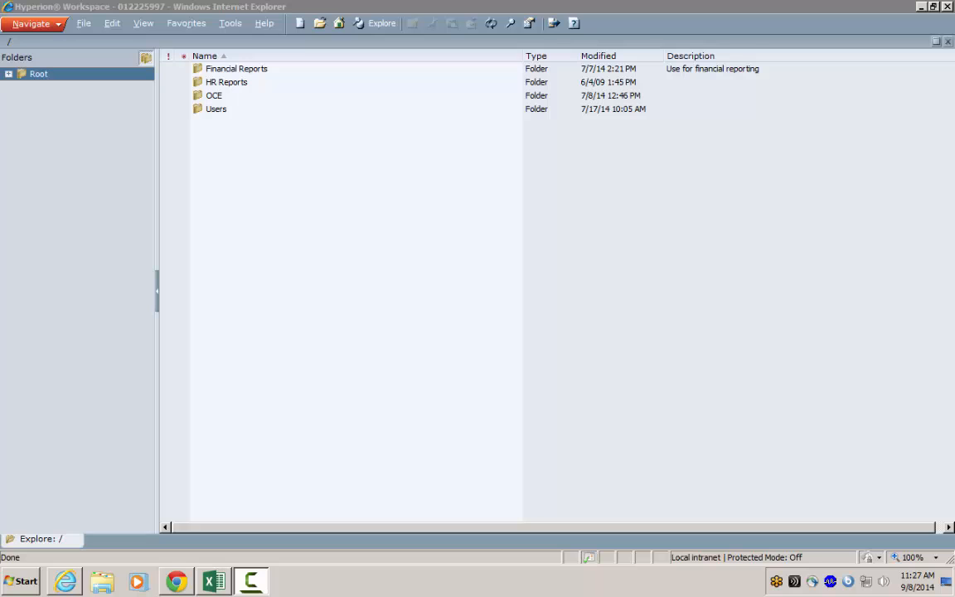
Open the BIS_PPS_Expense_Detail_Curr report from the 080. Payroll folder in Financial Reports and maximize its window
{"action": "left_click", "coordinate": [202, 70]}
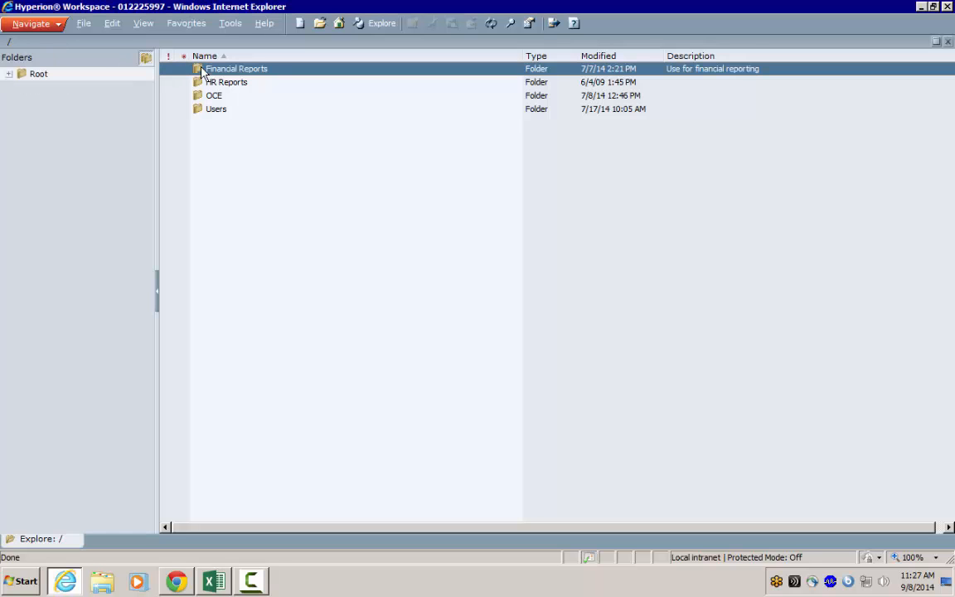
{"action": "double_click", "coordinate": [203, 71]}
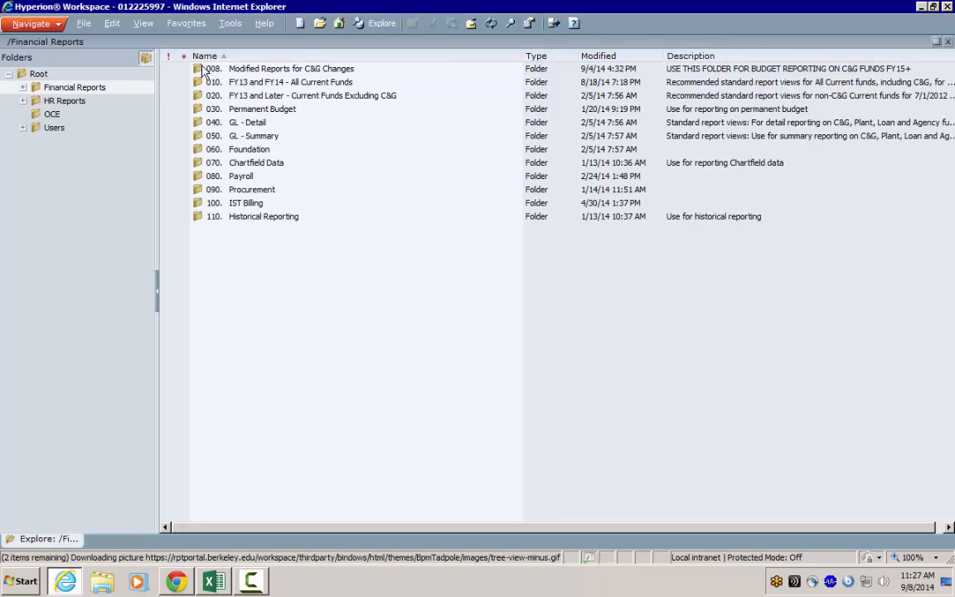
{"action": "double_click", "coordinate": [239, 177]}
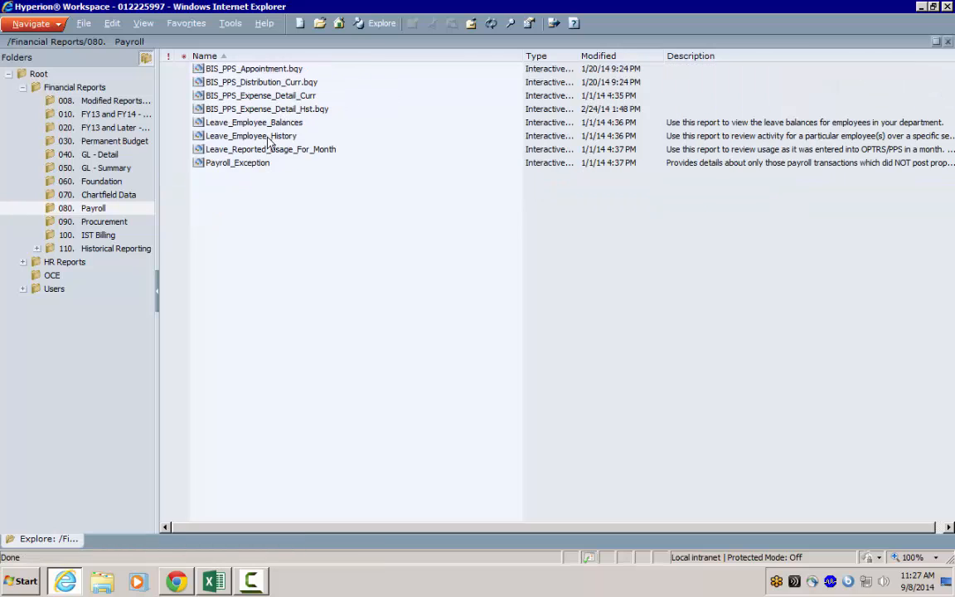
{"action": "left_click", "coordinate": [256, 97]}
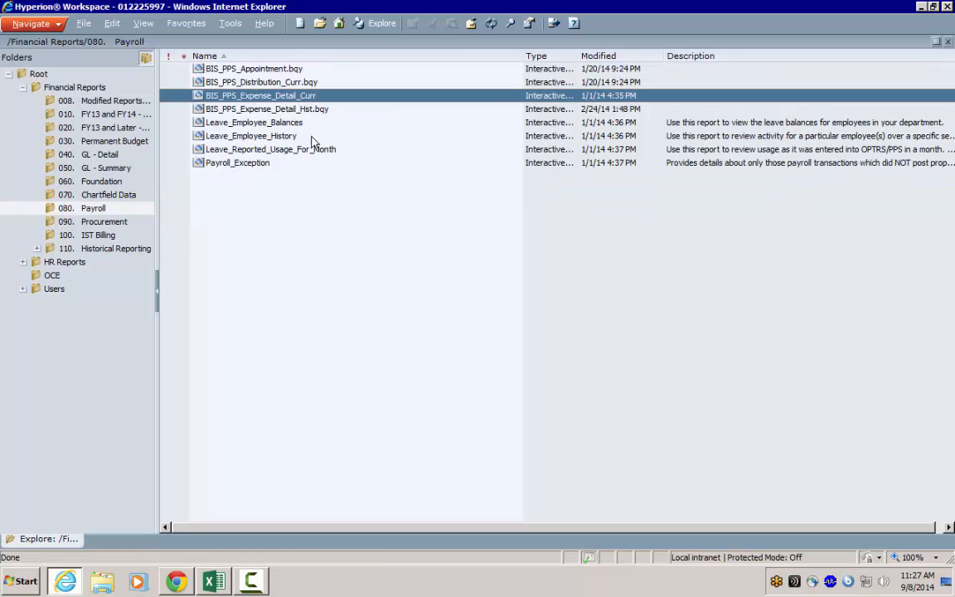
{"action": "double_click", "coordinate": [296, 99]}
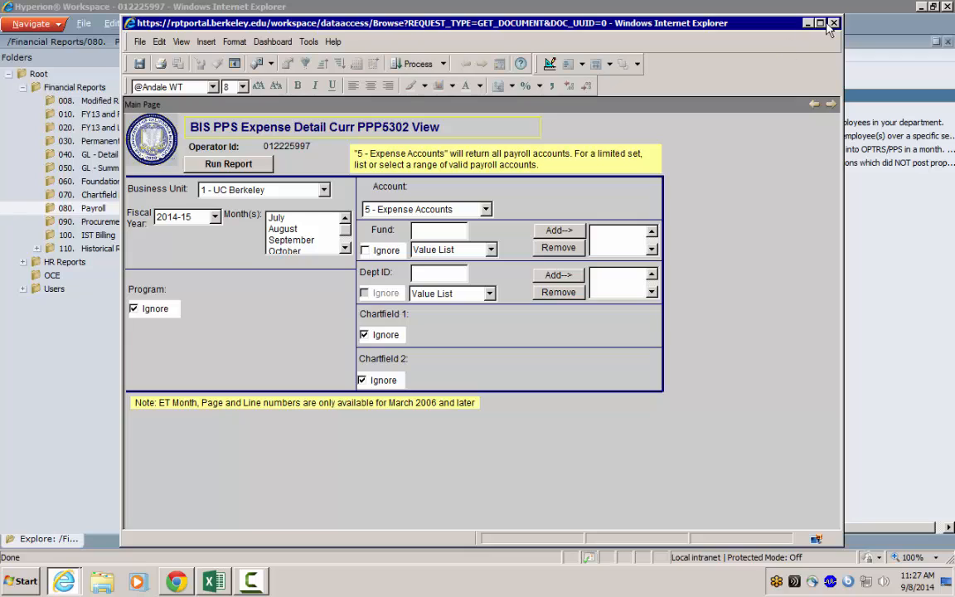
{"action": "left_click", "coordinate": [822, 23]}
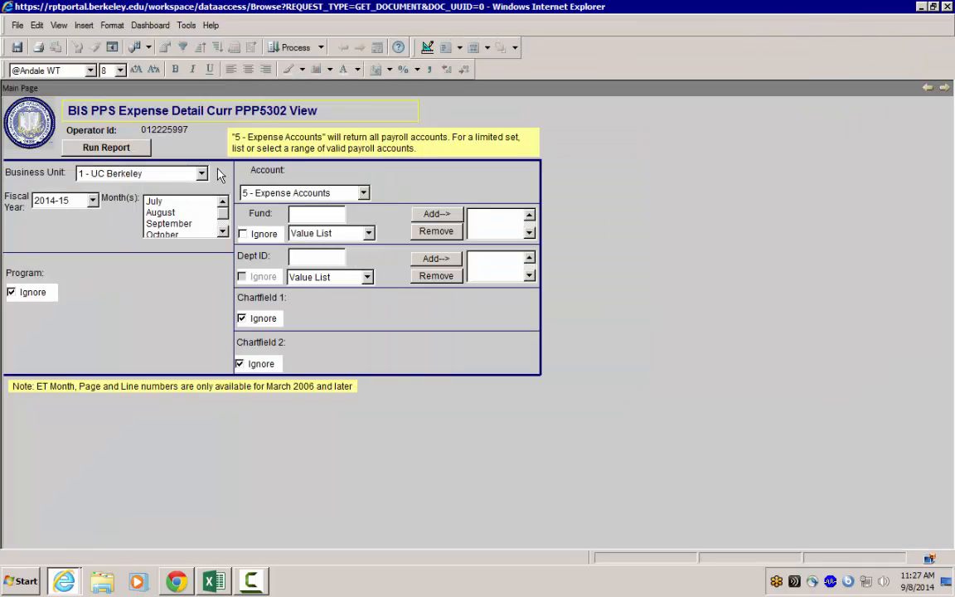
Set the report's fiscal year to 2013-14 and select all months from July through June
{"action": "left_click", "coordinate": [93, 201]}
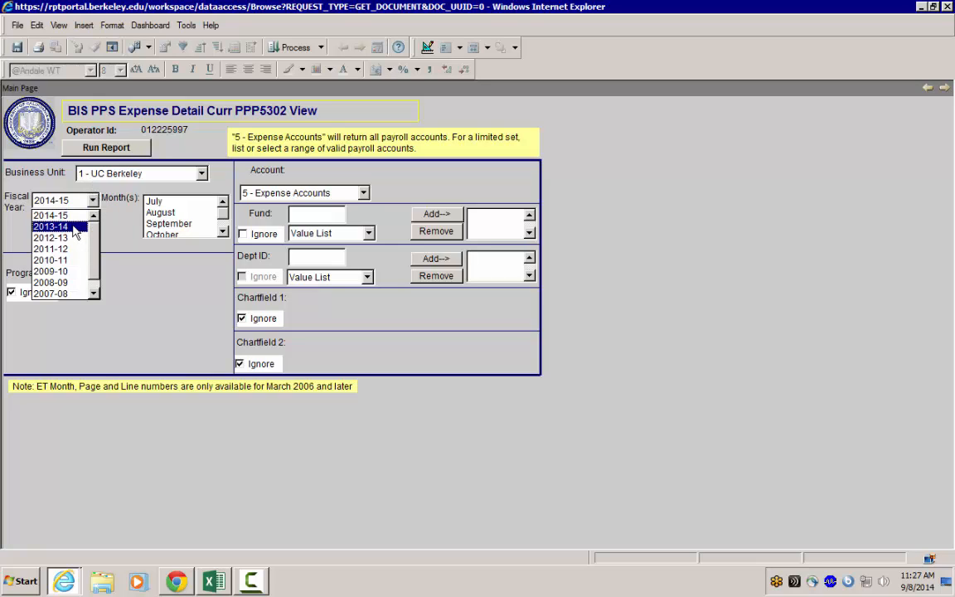
{"action": "left_click", "coordinate": [75, 226]}
{"action": "left_click", "coordinate": [156, 201]}
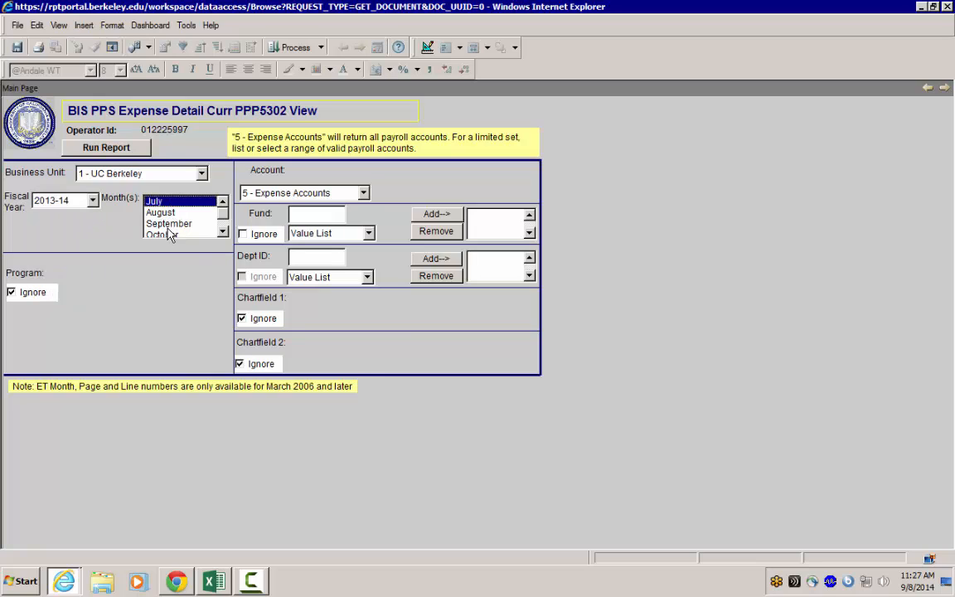
{"action": "left_click", "coordinate": [154, 232], "text": "shift"}
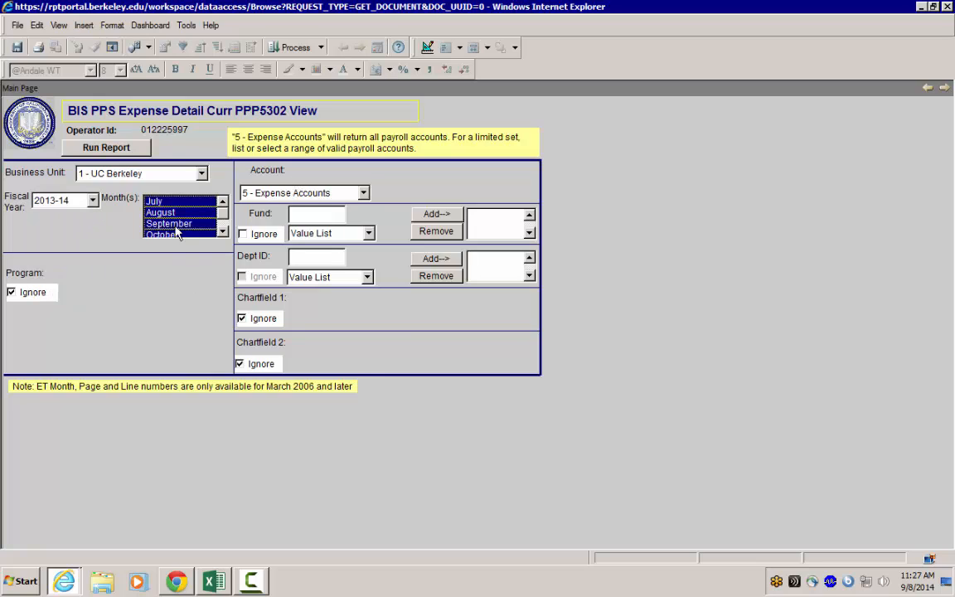
{"action": "left_click", "coordinate": [177, 217]}
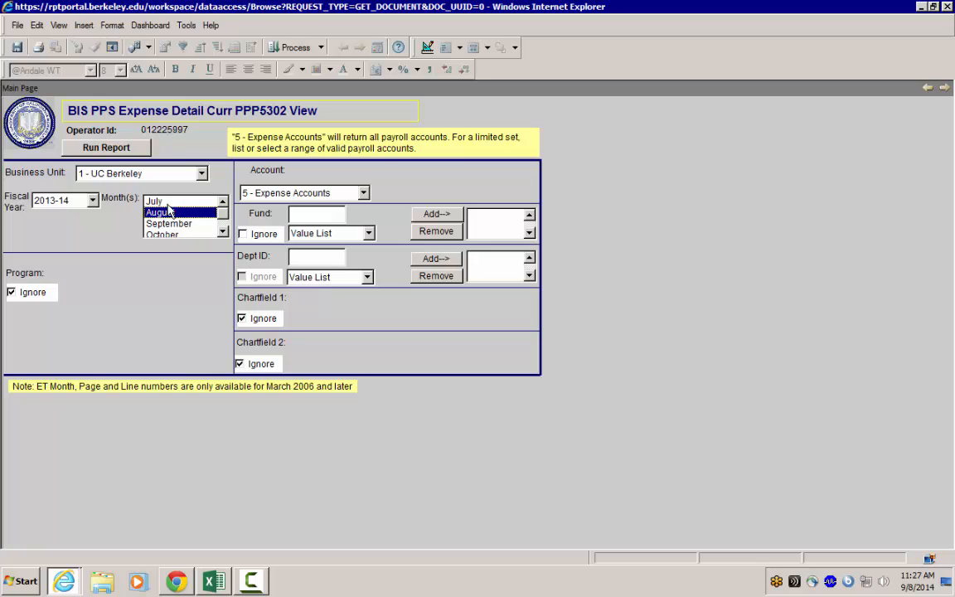
{"action": "left_click", "coordinate": [175, 202]}
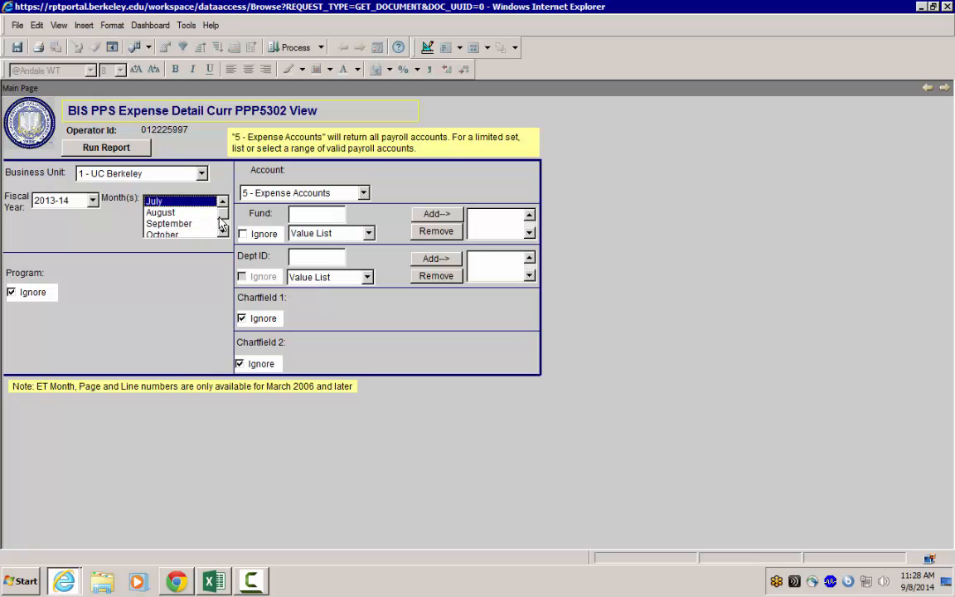
{"action": "left_click_drag", "start_coordinate": [222, 214], "coordinate": [219, 227]}
{"action": "left_click", "coordinate": [178, 224], "text": "shift"}
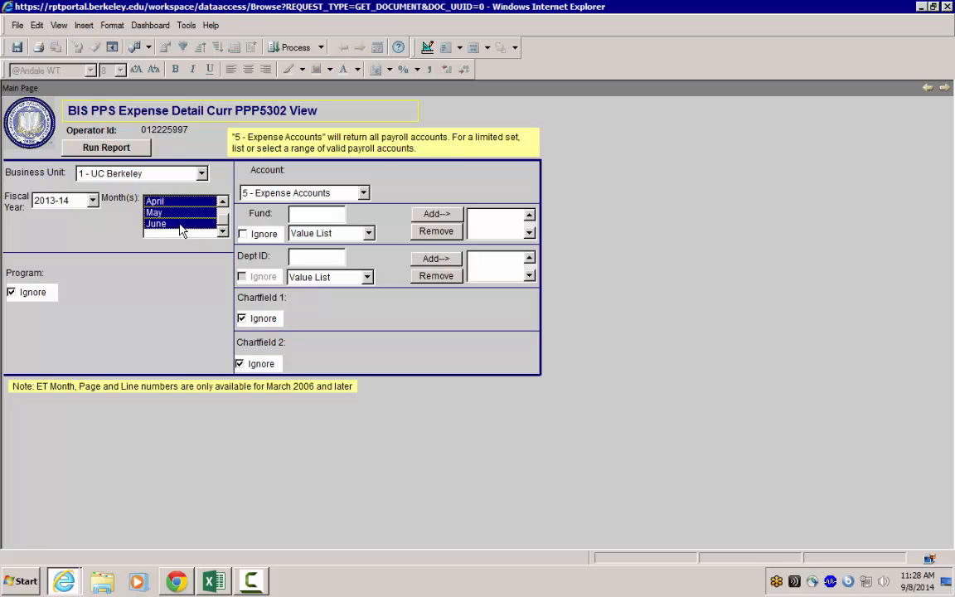
{"action": "left_click", "coordinate": [191, 223]}
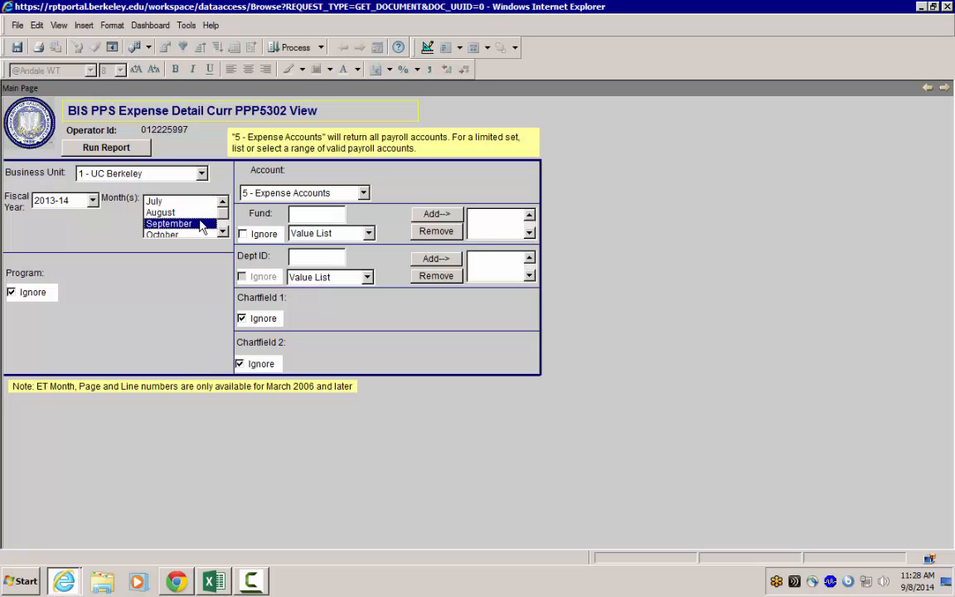
{"action": "key", "text": "ctrl+a"}
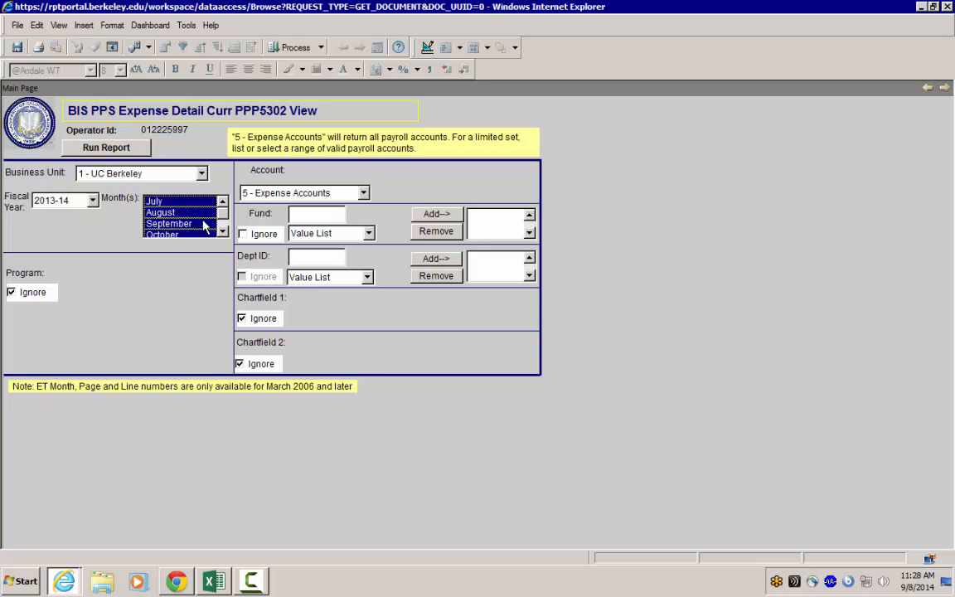
Ignore the Fund criterion and add department 18957 to the Dept ID value list
{"action": "left_click", "coordinate": [248, 235]}
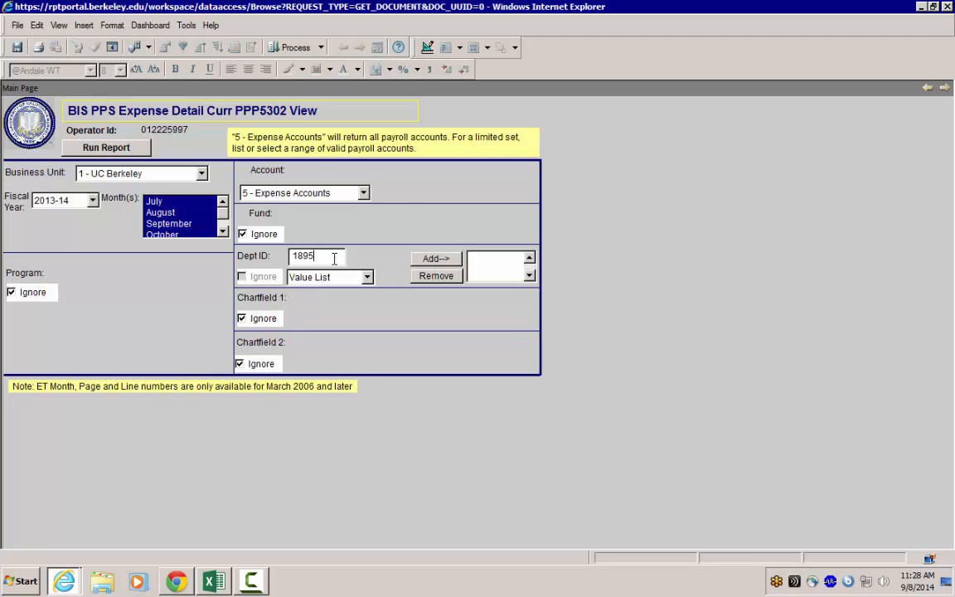
{"action": "left_click", "coordinate": [438, 259]}
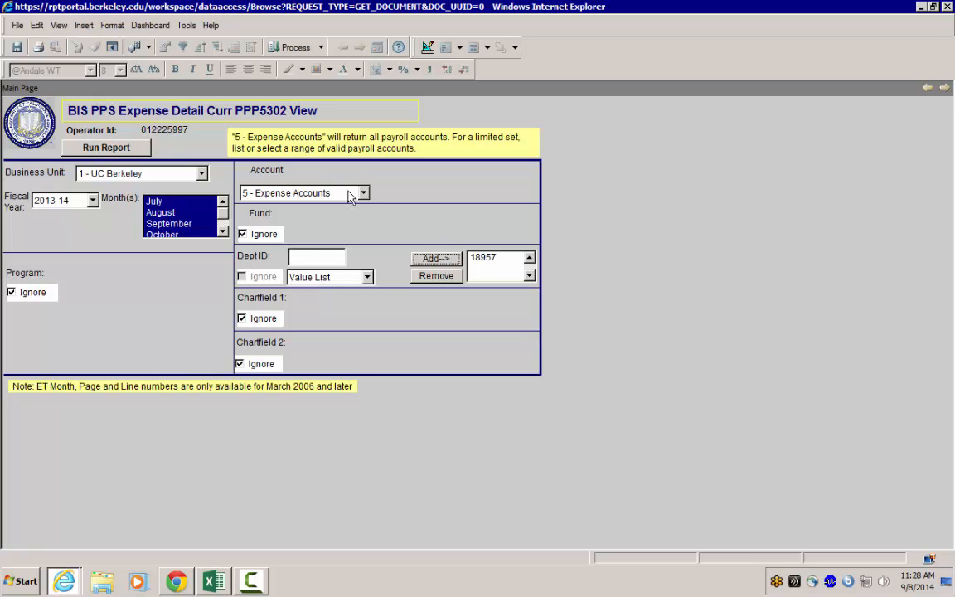
Run the payroll expense report and copy the resulting PPP5302 table
{"action": "left_click", "coordinate": [99, 146]}
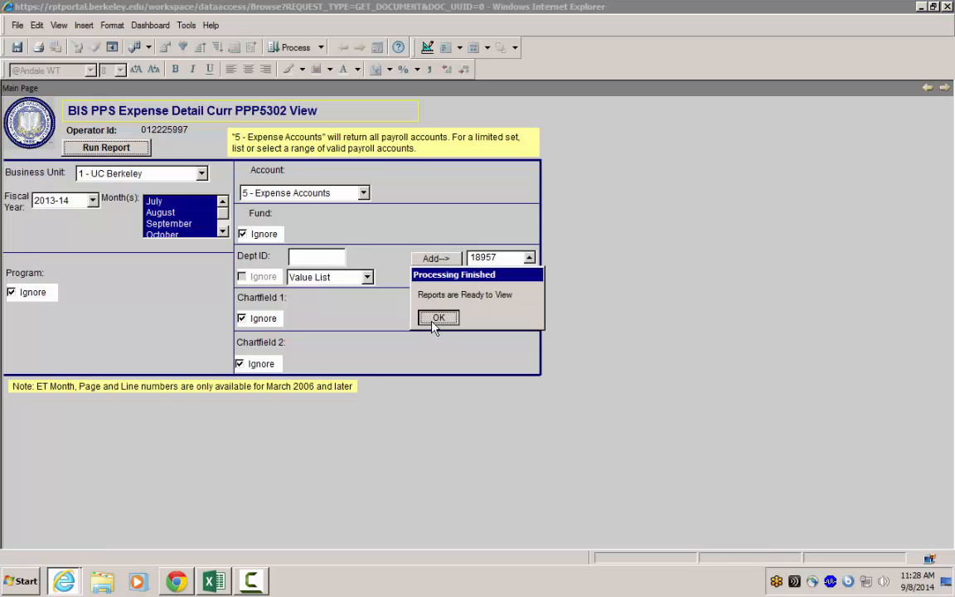
{"action": "left_click", "coordinate": [437, 316]}
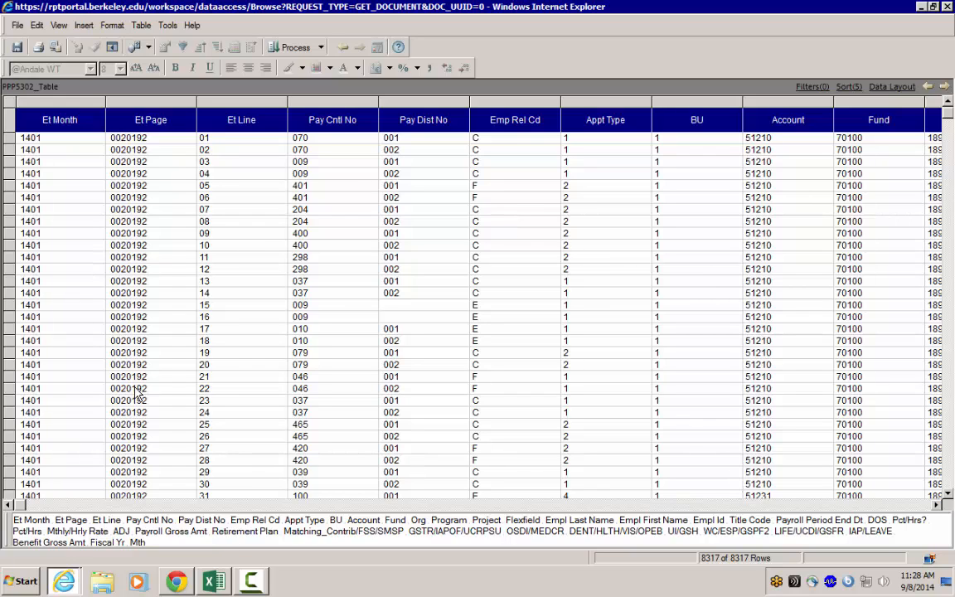
{"action": "left_click", "coordinate": [37, 26]}
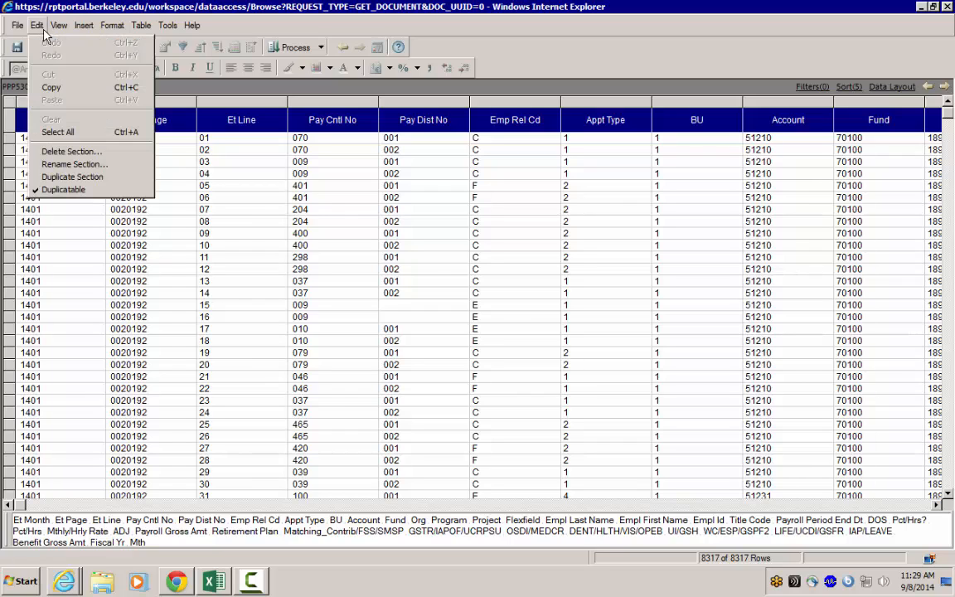
{"action": "left_click", "coordinate": [48, 88]}
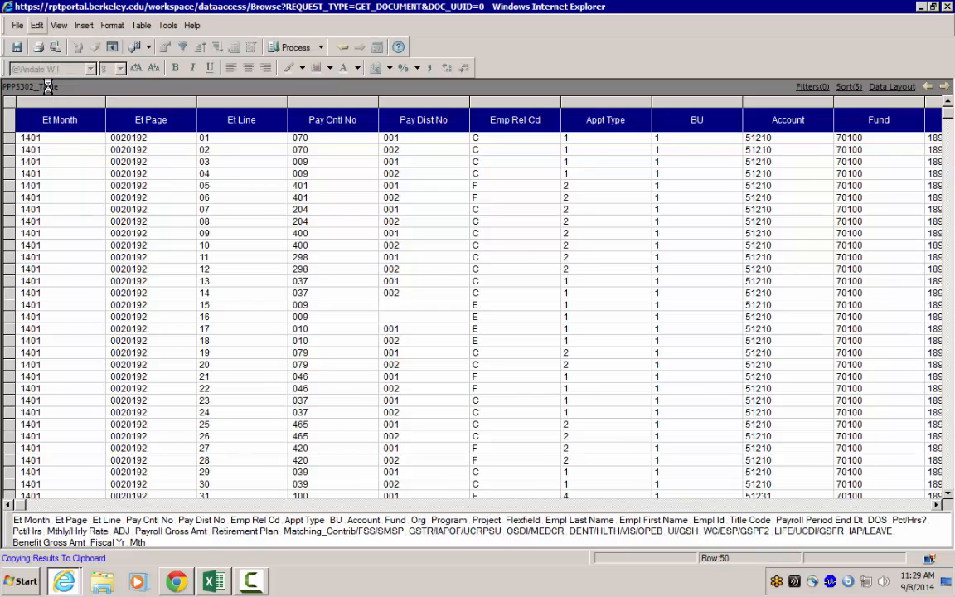
Switch to Excel and paste the copied payroll data into the blank workbook starting at cell A1
{"action": "left_click", "coordinate": [215, 582]}
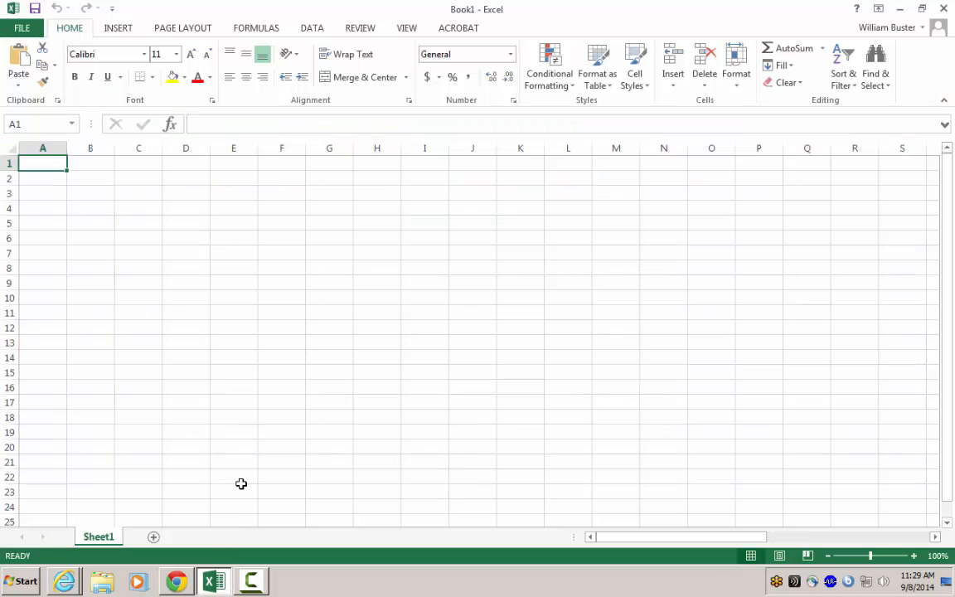
{"action": "right_click", "coordinate": [92, 197]}
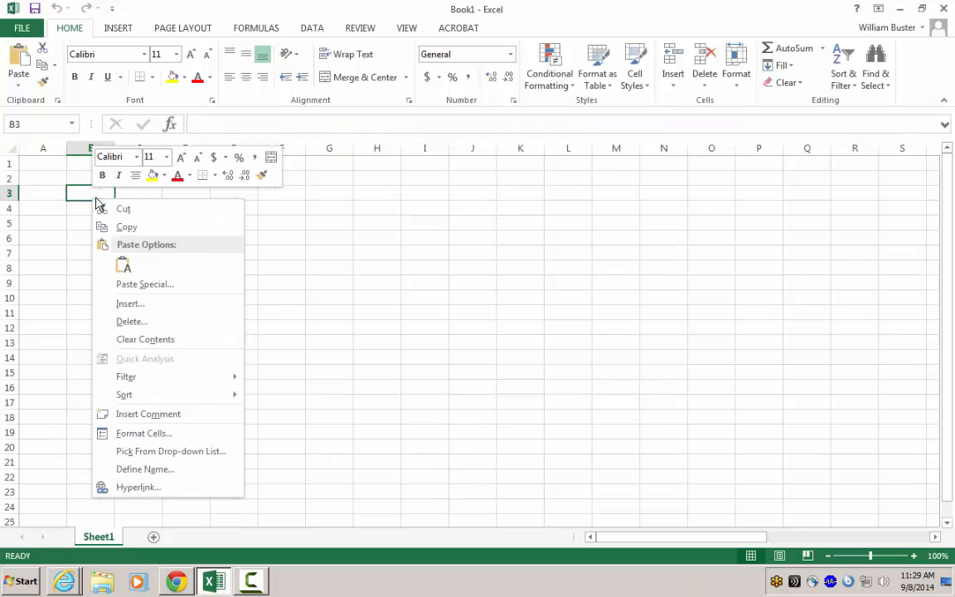
{"action": "left_click", "coordinate": [322, 236]}
{"action": "left_click", "coordinate": [38, 163]}
{"action": "key", "text": "ctrl+v"}
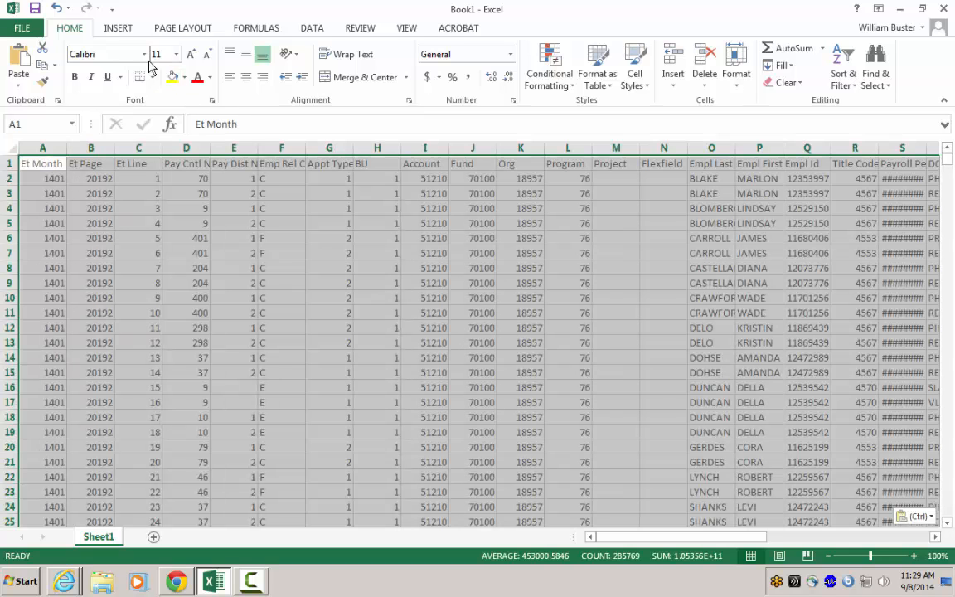
Create a PivotTable on a new worksheet from the pasted range Sheet1!$A$1:$AK$8318
{"action": "left_click", "coordinate": [117, 28]}
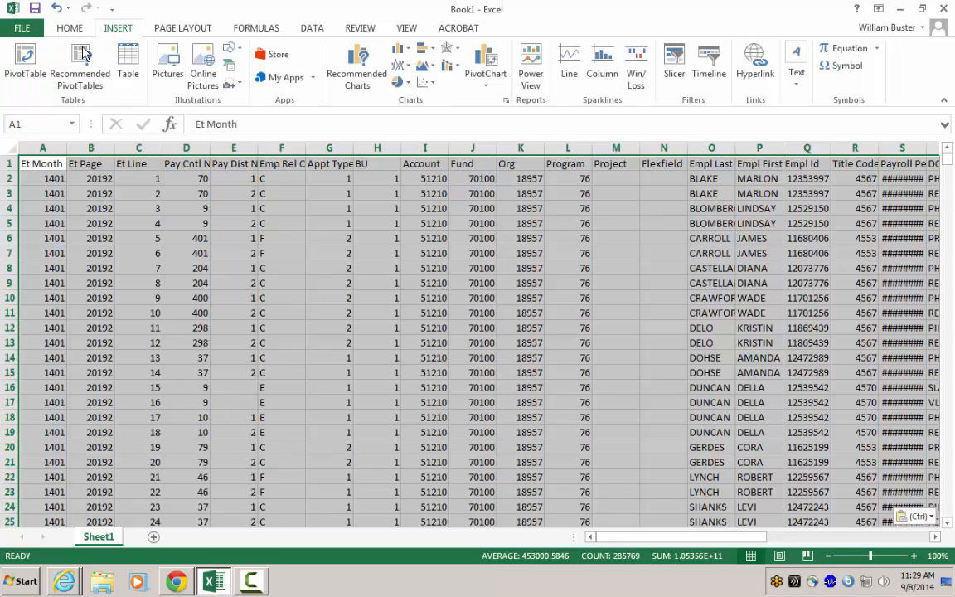
{"action": "left_click", "coordinate": [33, 68]}
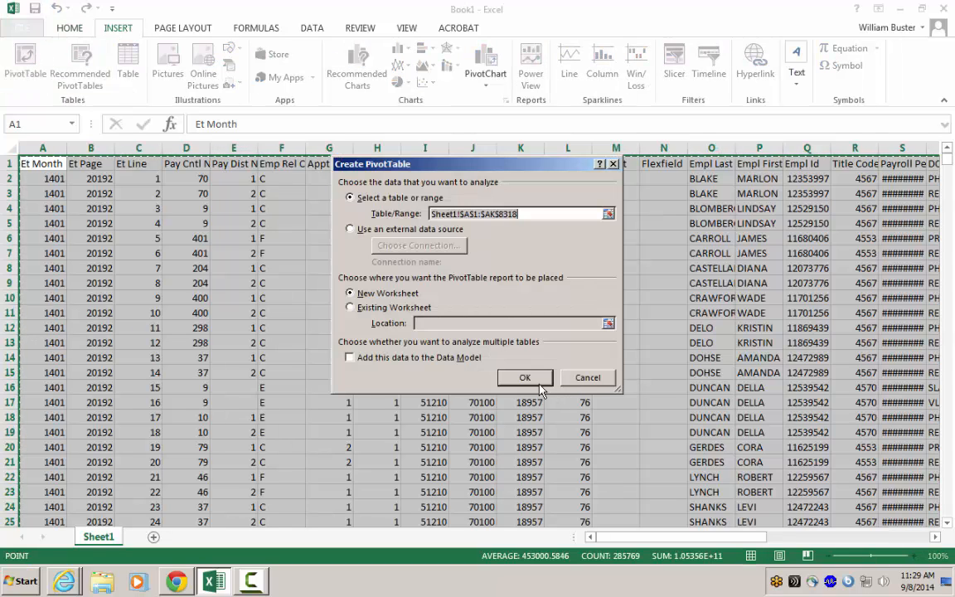
{"action": "left_click", "coordinate": [525, 378]}
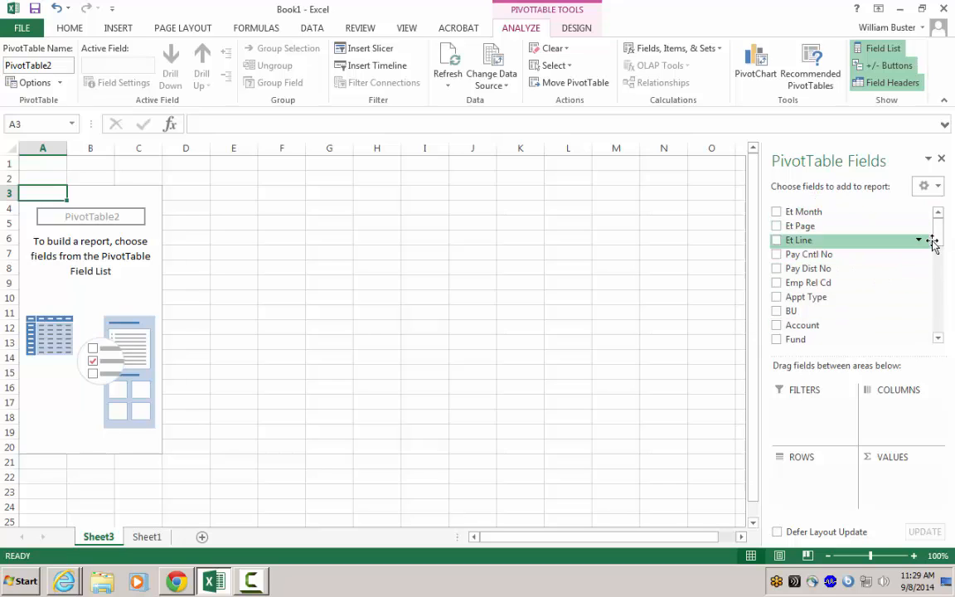
Place the Mth field in the PivotTable's columns and sum Payroll Gross Amt in its values
{"action": "left_click_drag", "start_coordinate": [938, 239], "coordinate": [939, 213]}
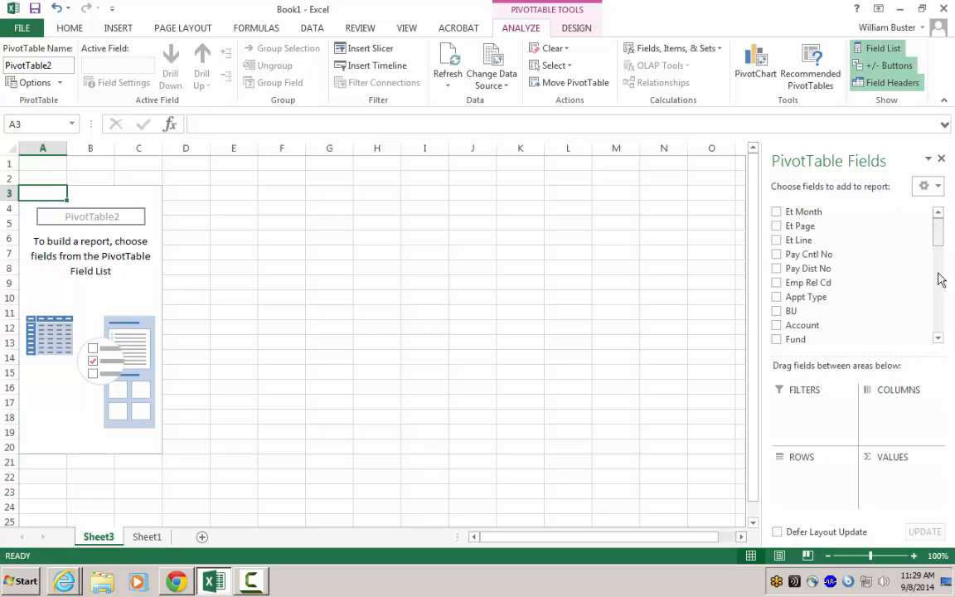
{"action": "left_click", "coordinate": [937, 320]}
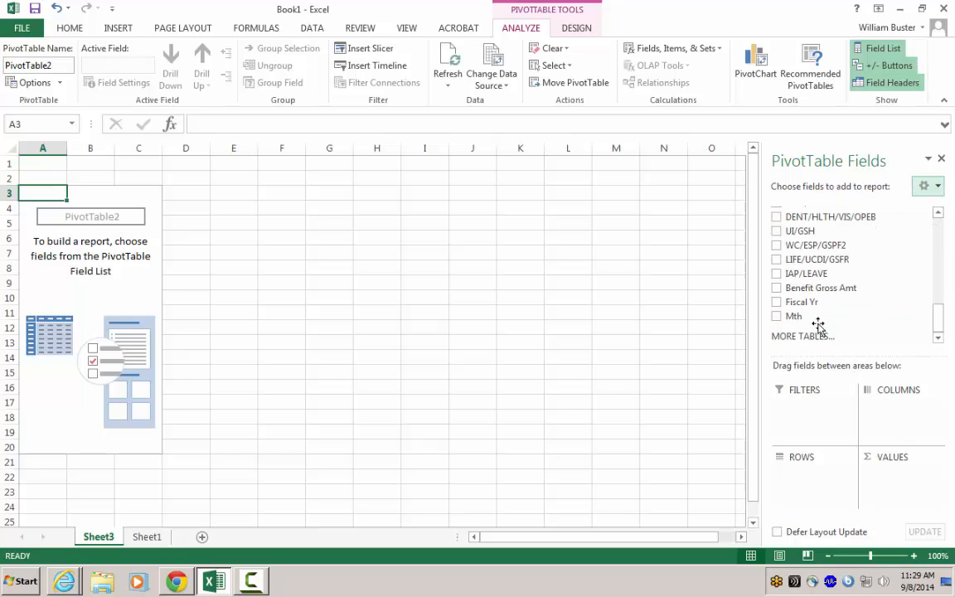
{"action": "left_click_drag", "start_coordinate": [793, 316], "coordinate": [878, 409]}
{"action": "left_click_drag", "start_coordinate": [938, 315], "coordinate": [935, 290]}
{"action": "left_click_drag", "start_coordinate": [829, 270], "coordinate": [885, 484]}
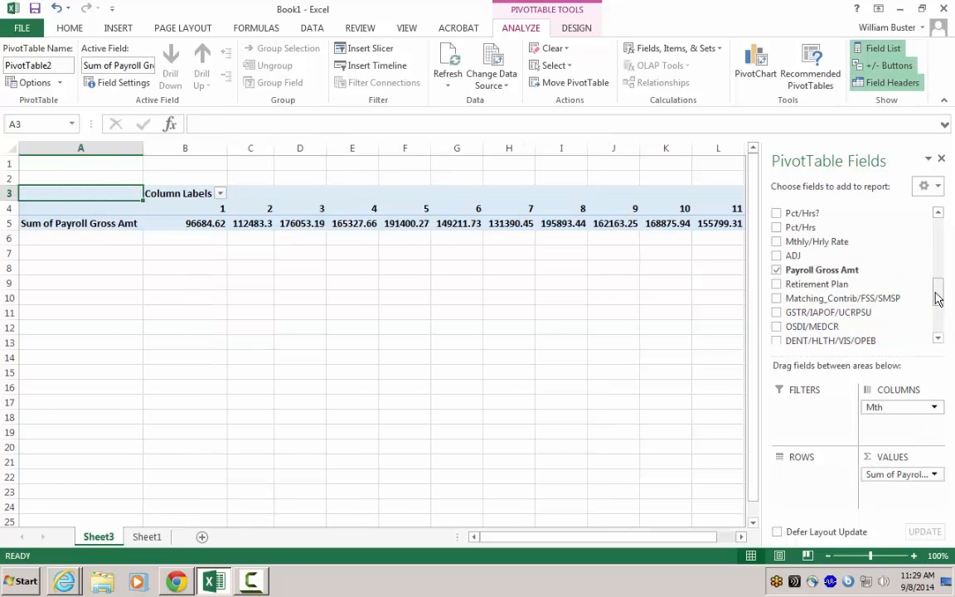
Add Empl Last Name, Empl First Name and DOS, in that order, as the PivotTable's row fields
{"action": "left_click_drag", "start_coordinate": [935, 298], "coordinate": [938, 256]}
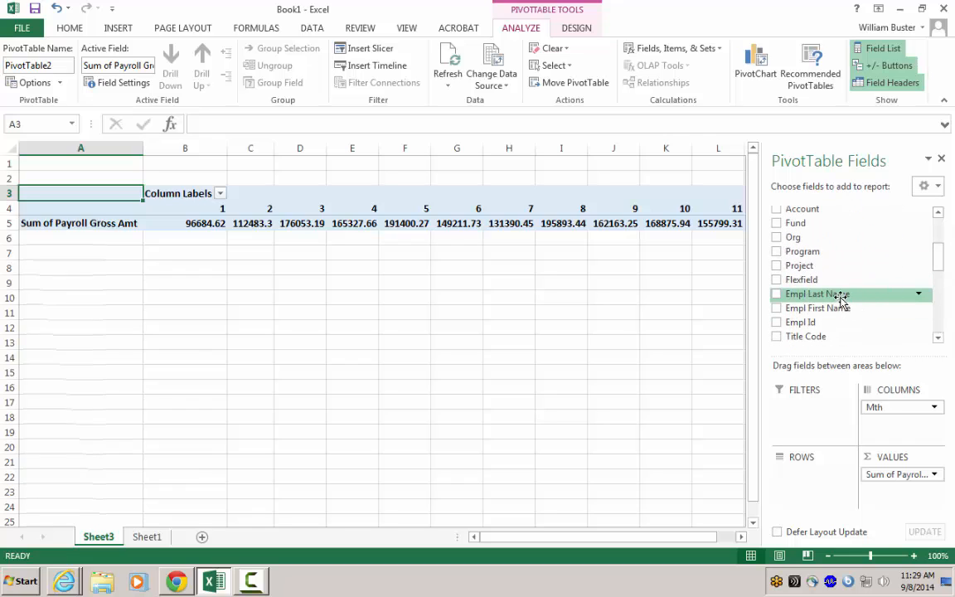
{"action": "left_click_drag", "start_coordinate": [842, 301], "coordinate": [817, 495]}
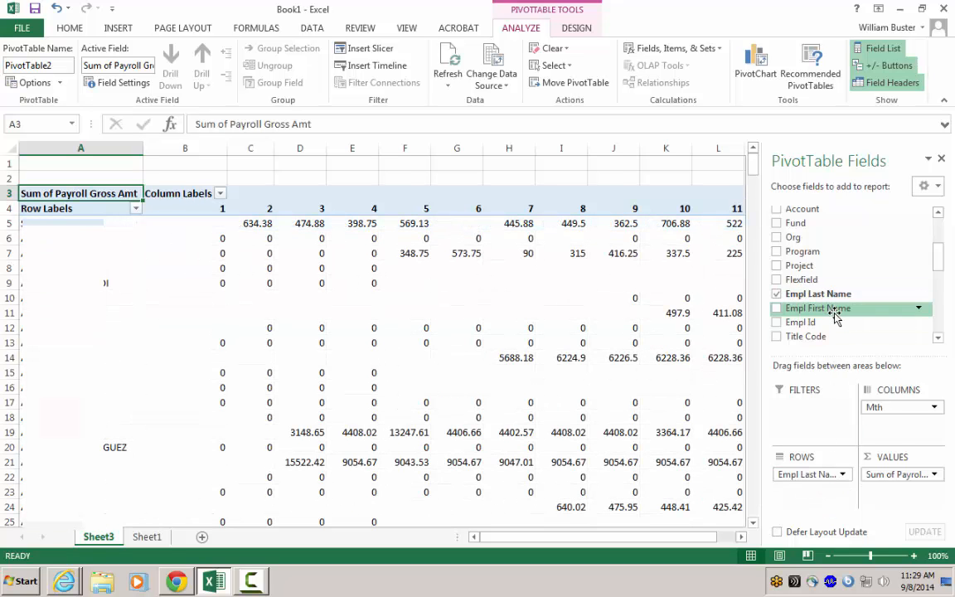
{"action": "left_click_drag", "start_coordinate": [835, 310], "coordinate": [817, 489]}
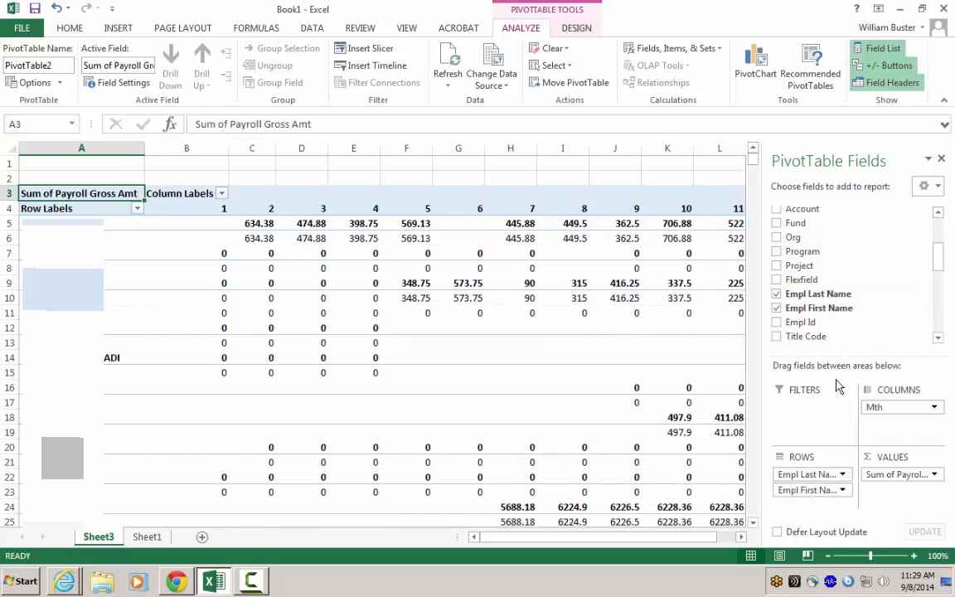
{"action": "left_click_drag", "start_coordinate": [933, 266], "coordinate": [934, 276]}
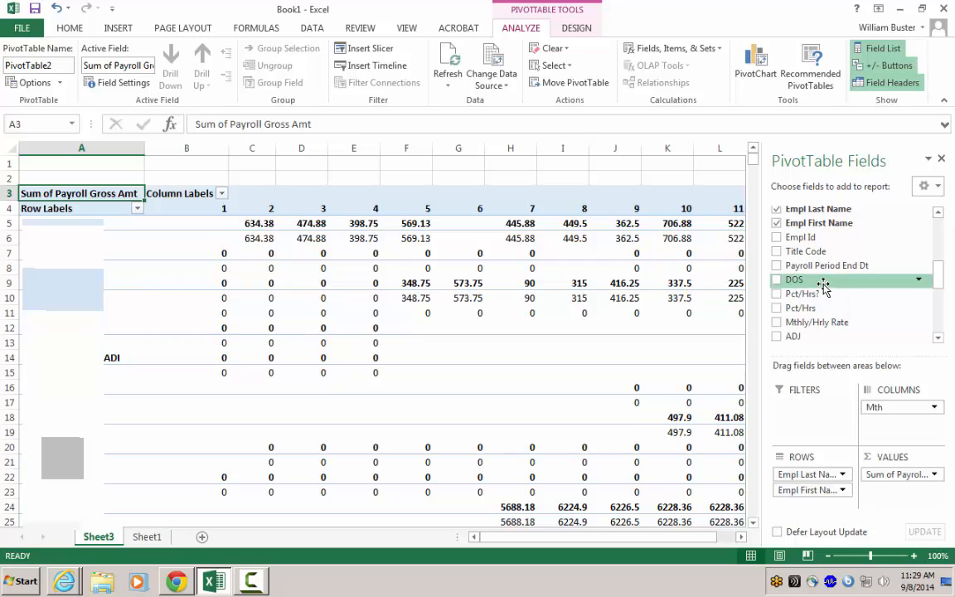
{"action": "left_click_drag", "start_coordinate": [820, 279], "coordinate": [825, 499]}
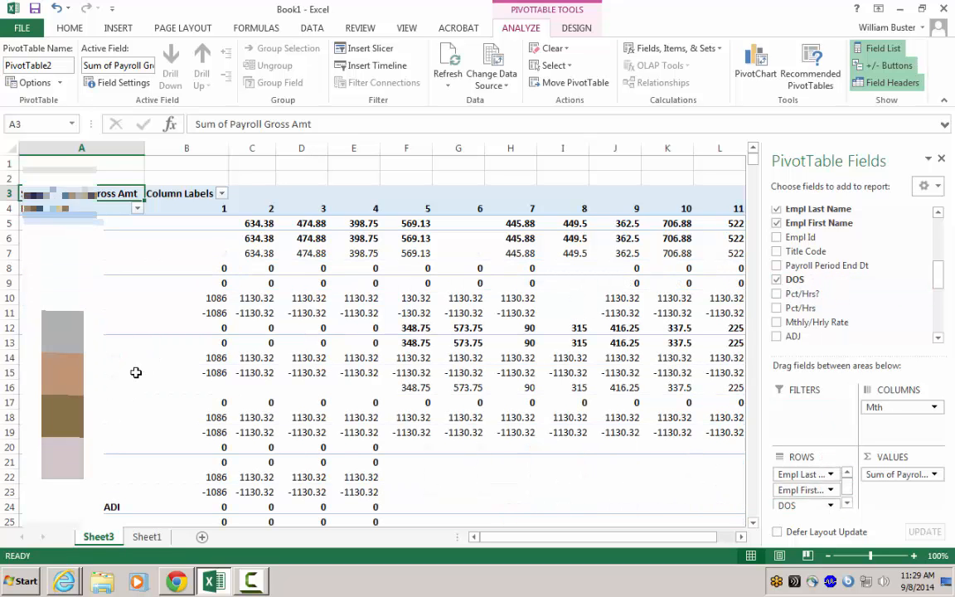
{"action": "left_click_drag", "start_coordinate": [179, 367], "coordinate": [182, 362]}
{"action": "scroll", "coordinate": [183, 361], "scroll_direction": "down", "scroll_amount": 6}
{"action": "scroll", "coordinate": [184, 356], "scroll_direction": "down", "scroll_amount": 4}
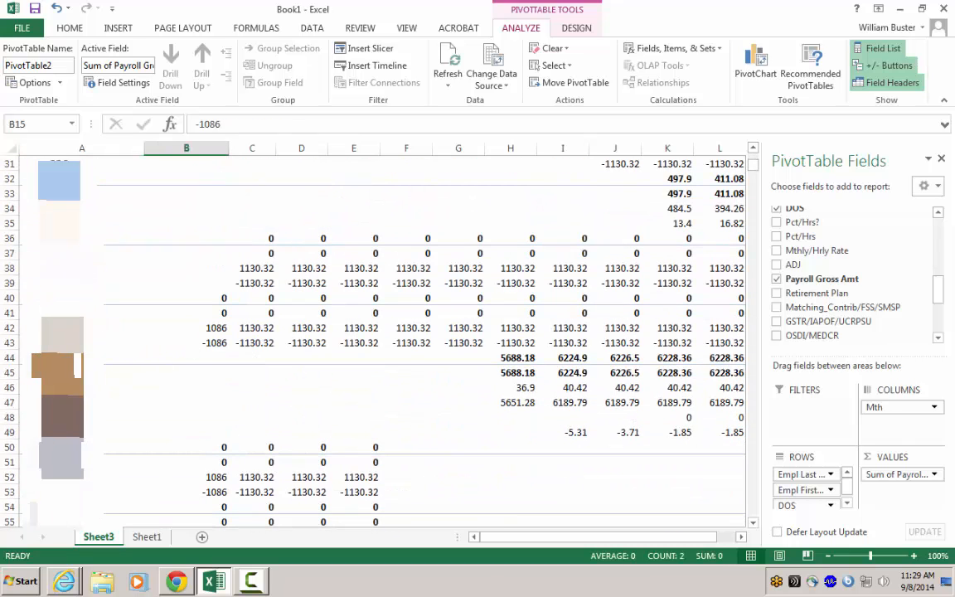
Inspect the PRM, REG and VAC codes in the DOS rows beneath one employee in the PivotTable
{"action": "left_click", "coordinate": [98, 387]}
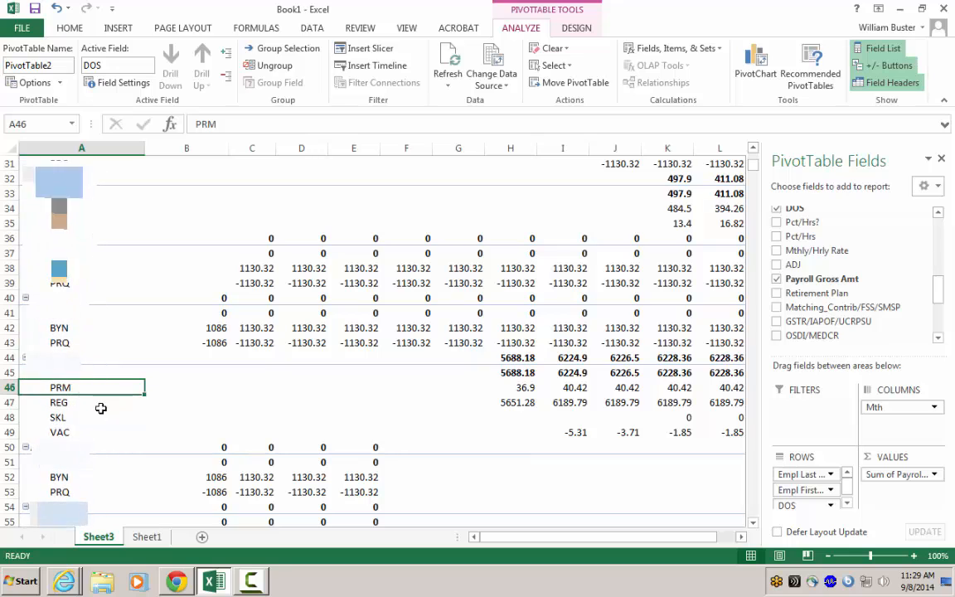
{"action": "left_click", "coordinate": [76, 405]}
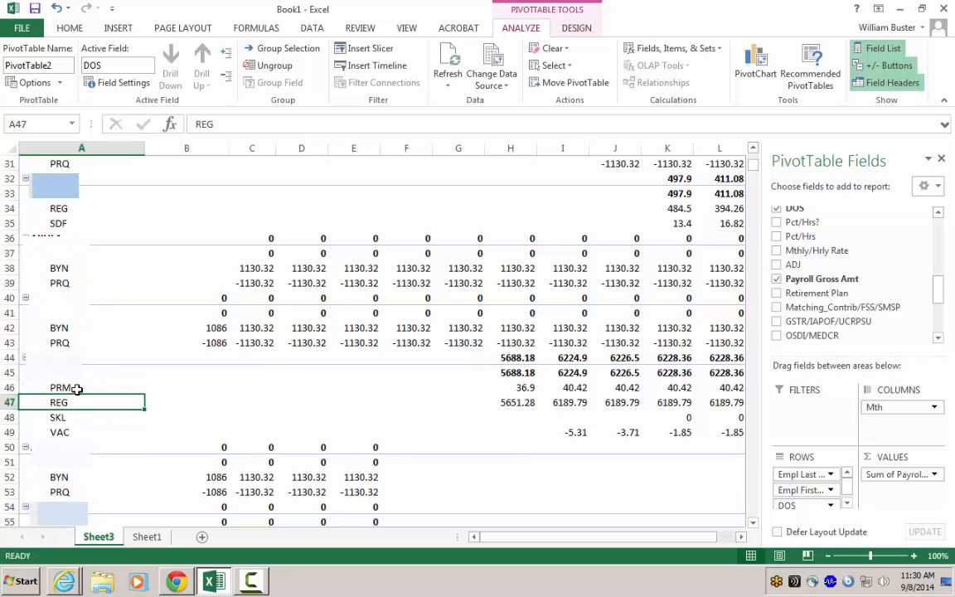
{"action": "left_click", "coordinate": [77, 388]}
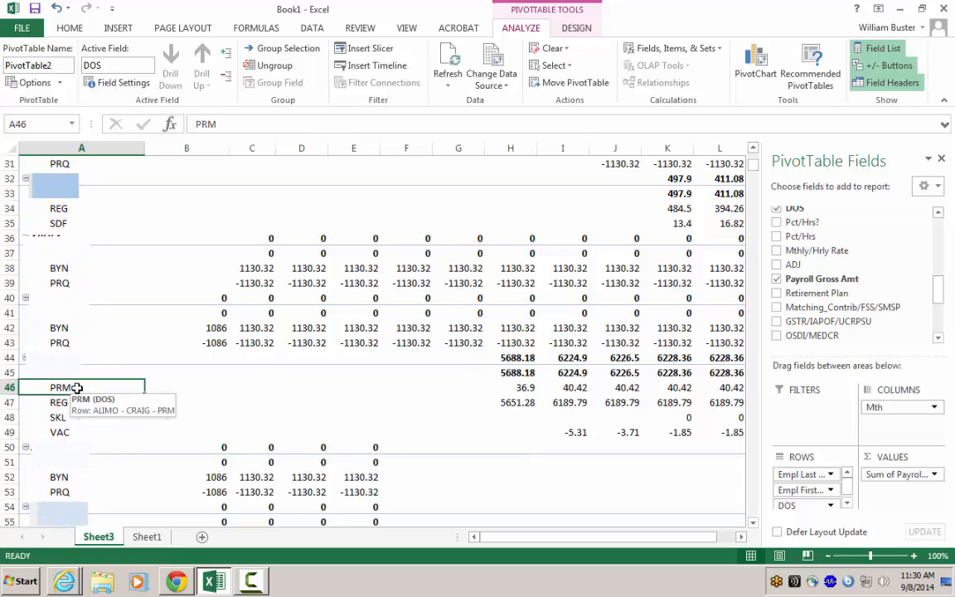
{"action": "left_click", "coordinate": [68, 431]}
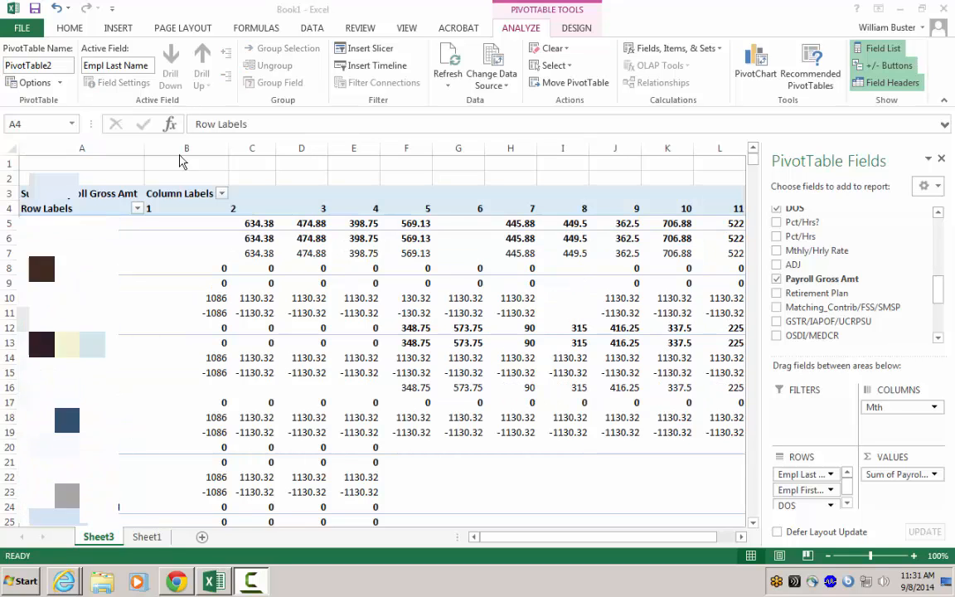
Relabel the PivotTable's month columns 1, 2 and 3 as July, August and September
{"action": "left_click", "coordinate": [185, 212]}
{"action": "type", "text": "July"}
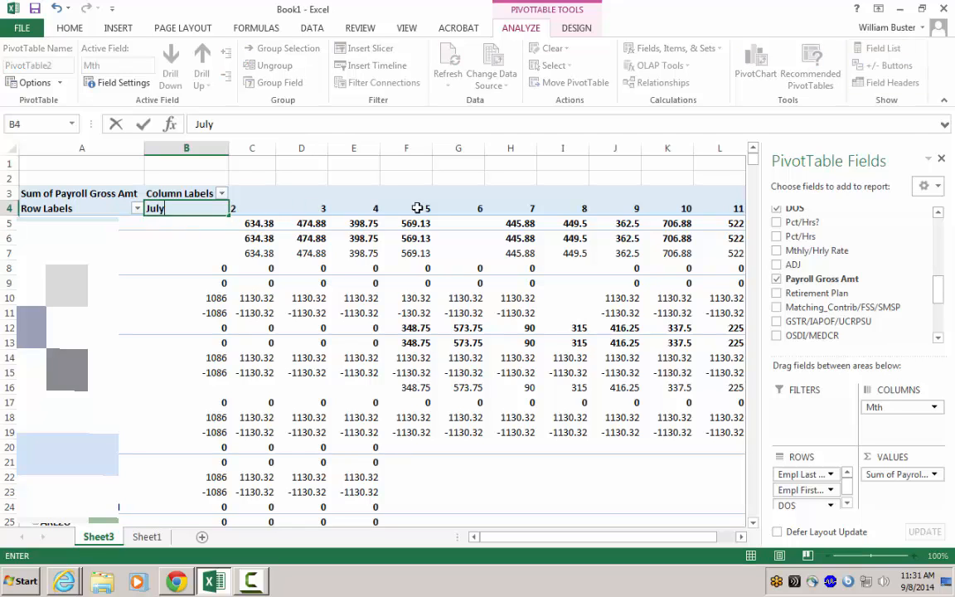
{"action": "key", "text": "Tab"}
{"action": "type", "text": "August"}
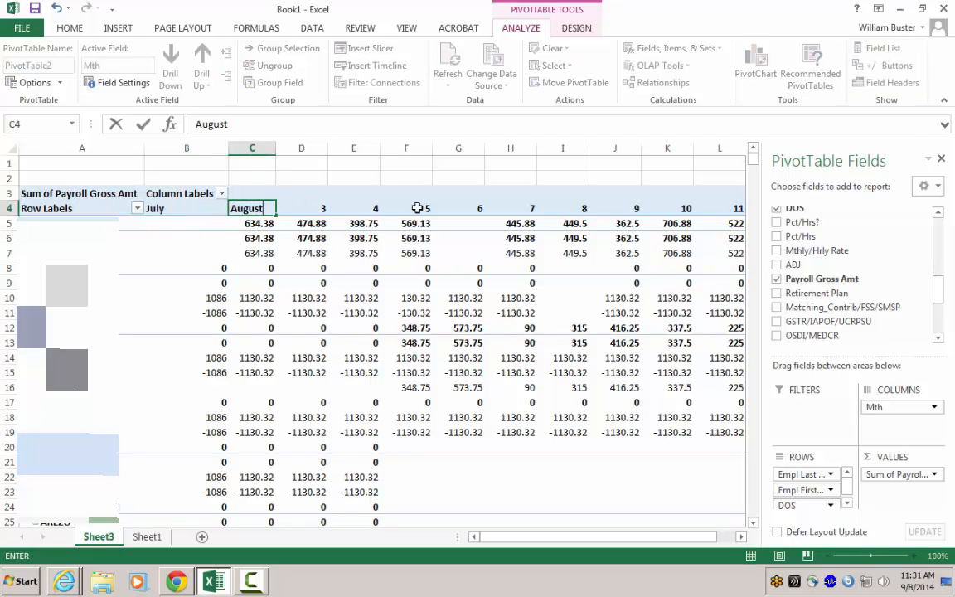
{"action": "key", "text": "Tab"}
{"action": "type", "text": "September"}
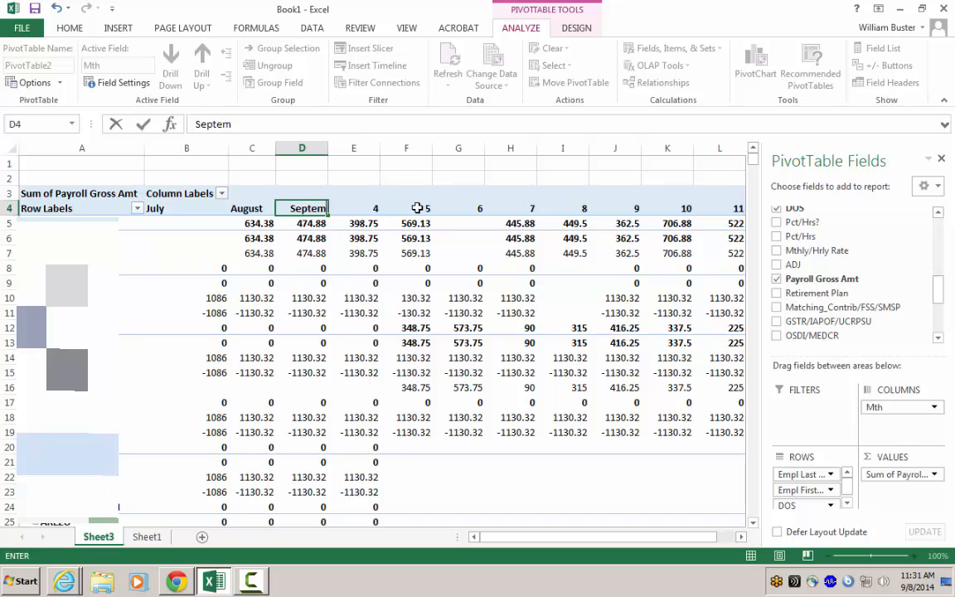
Relabel the PivotTable's month columns 4, 5 and 6 as October, November and December
{"action": "key", "text": "Tab"}
{"action": "type", "text": "October"}
{"action": "key", "text": "Tab"}
{"action": "type", "text": "November"}
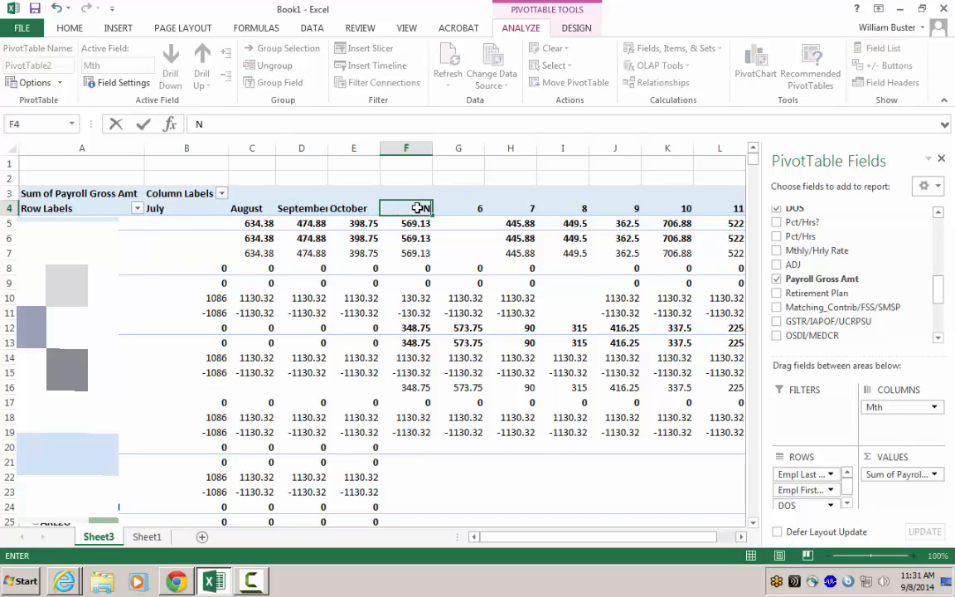
{"action": "key", "text": "Tab"}
{"action": "type", "text": "Dwece"}
{"action": "key", "text": "BackSpace"}
{"action": "key", "text": "BackSpace"}
{"action": "key", "text": "BackSpace"}
{"action": "key", "text": "BackSpace"}
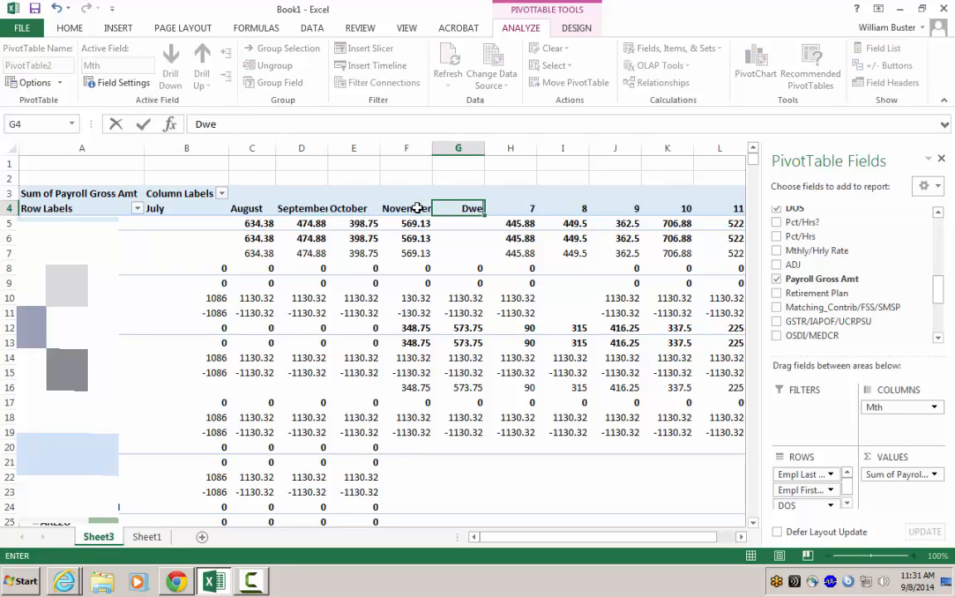
{"action": "type", "text": "ecember"}
{"action": "key", "text": "Tab"}
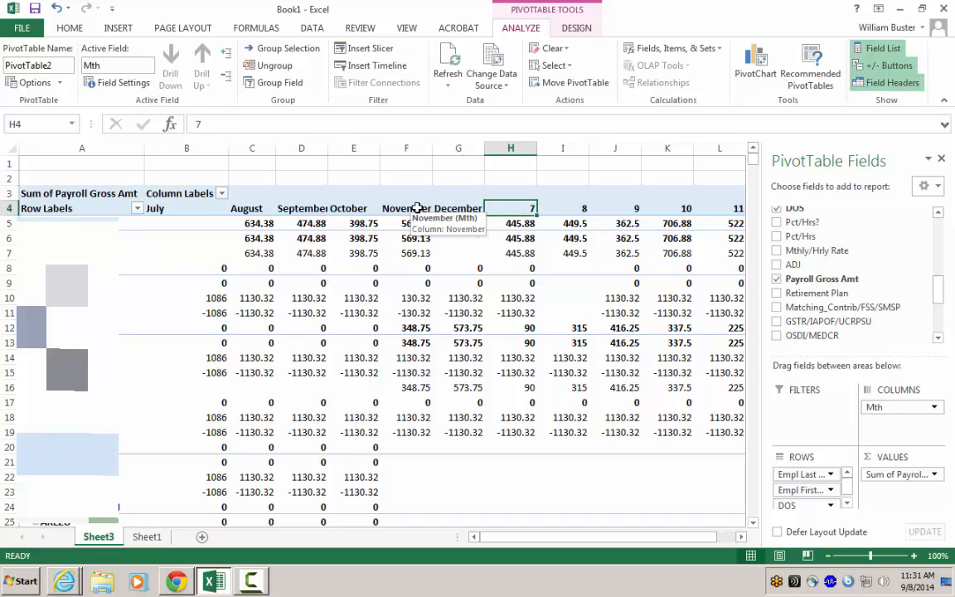
Relabel the PivotTable's month columns 7, 8 and 9 as January, February and March
{"action": "type", "text": "January"}
{"action": "key", "text": "Tab"}
{"action": "type", "text": "February"}
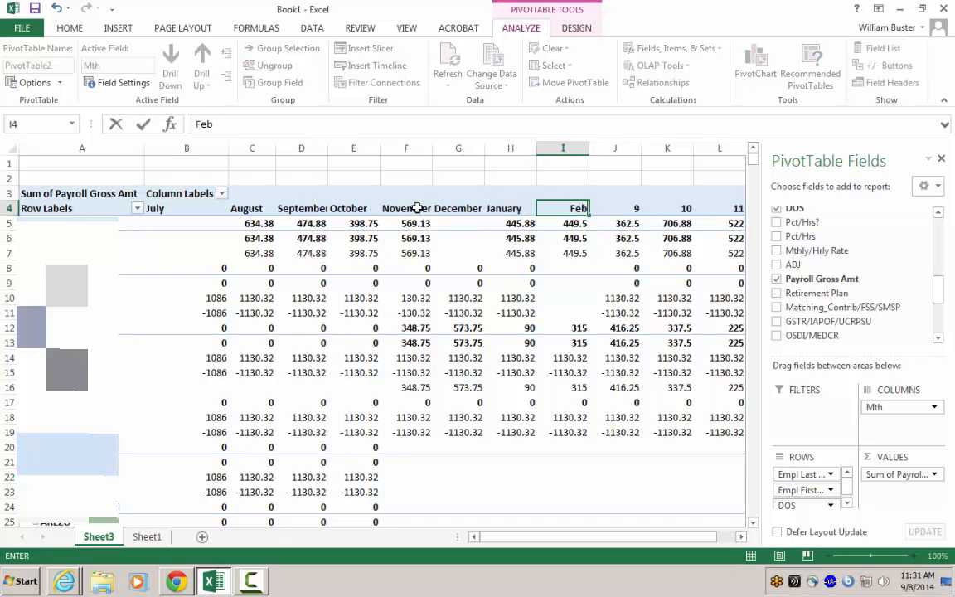
{"action": "key", "text": "Tab"}
{"action": "type", "text": "March"}
{"action": "key", "text": "Tab"}
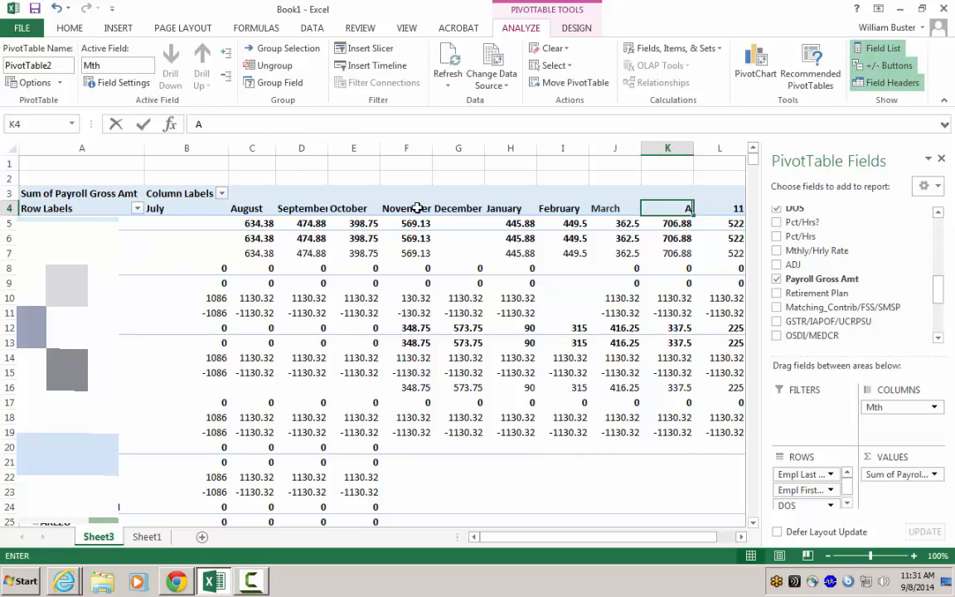
Relabel the PivotTable's month columns 10, 11 and 12 as April, May and June
{"action": "type", "text": "Apral"}
{"action": "key", "text": "BackSpace"}
{"action": "key", "text": "BackSpace"}
{"action": "type", "text": "il"}
{"action": "key", "text": "Tab"}
{"action": "type", "text": "May"}
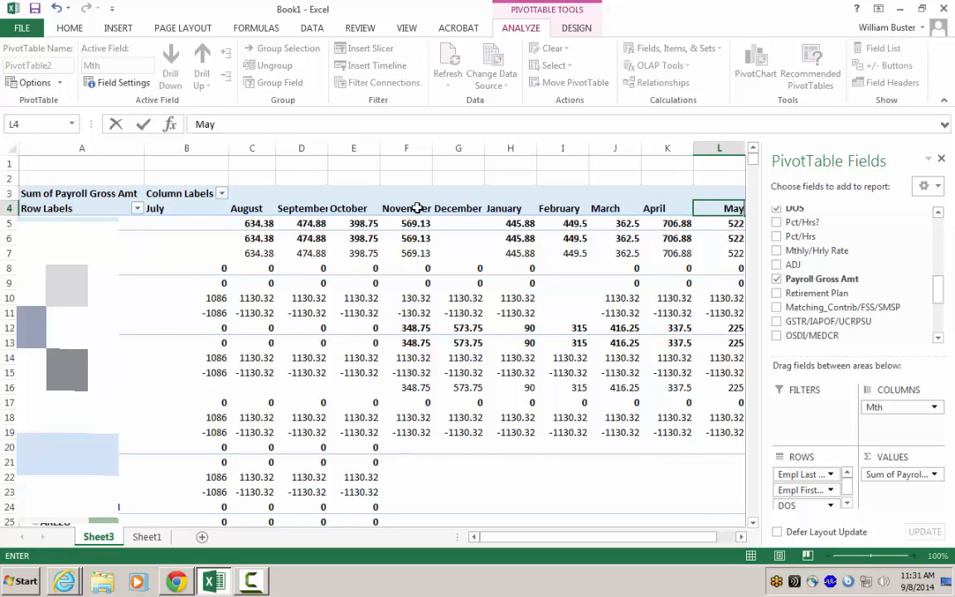
{"action": "key", "text": "Tab"}
{"action": "type", "text": "June"}
Format the entire PivotTable, from cell A3 to its last cell, in Arial at size 10
{"action": "key", "text": "ctrl+Home"}
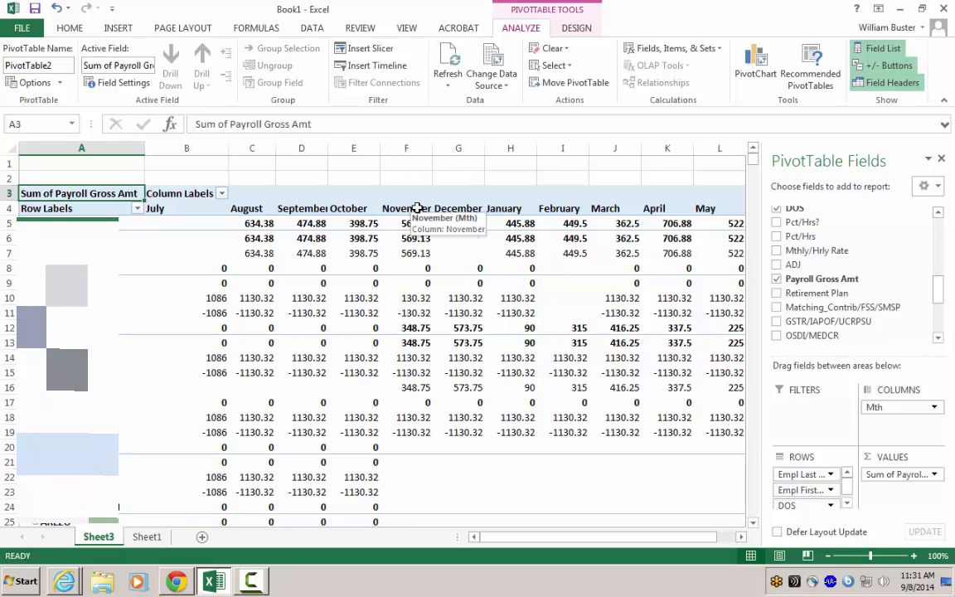
{"action": "key", "text": "ctrl+shift+End"}
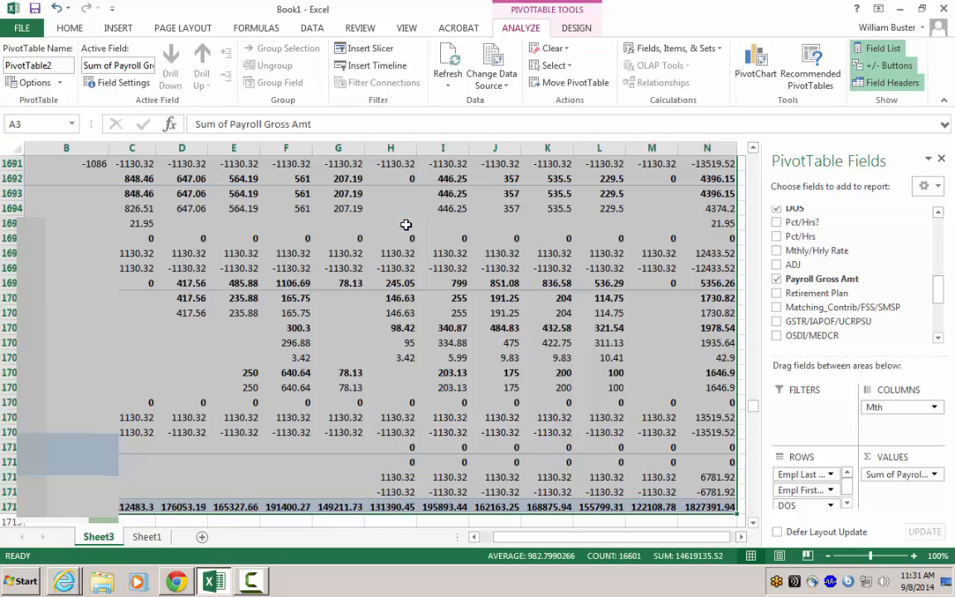
{"action": "left_click", "coordinate": [62, 34]}
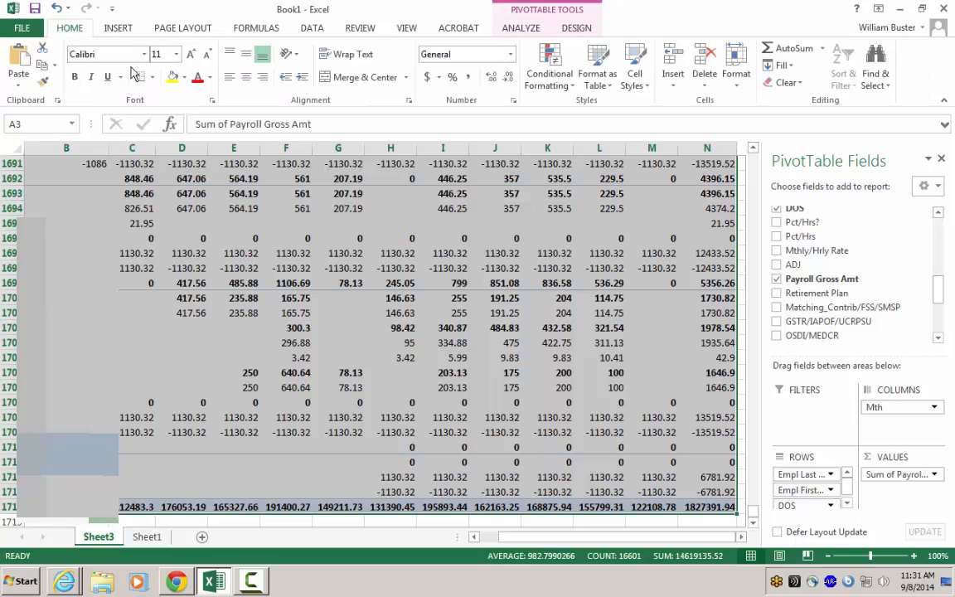
{"action": "left_click", "coordinate": [108, 51]}
{"action": "type", "text": "Arial"}
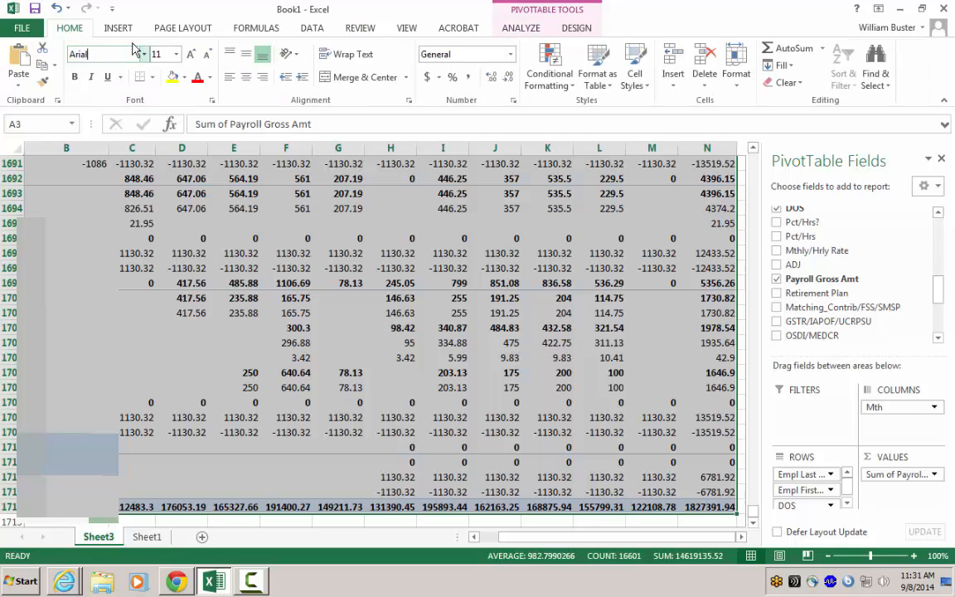
{"action": "key", "text": "Return"}
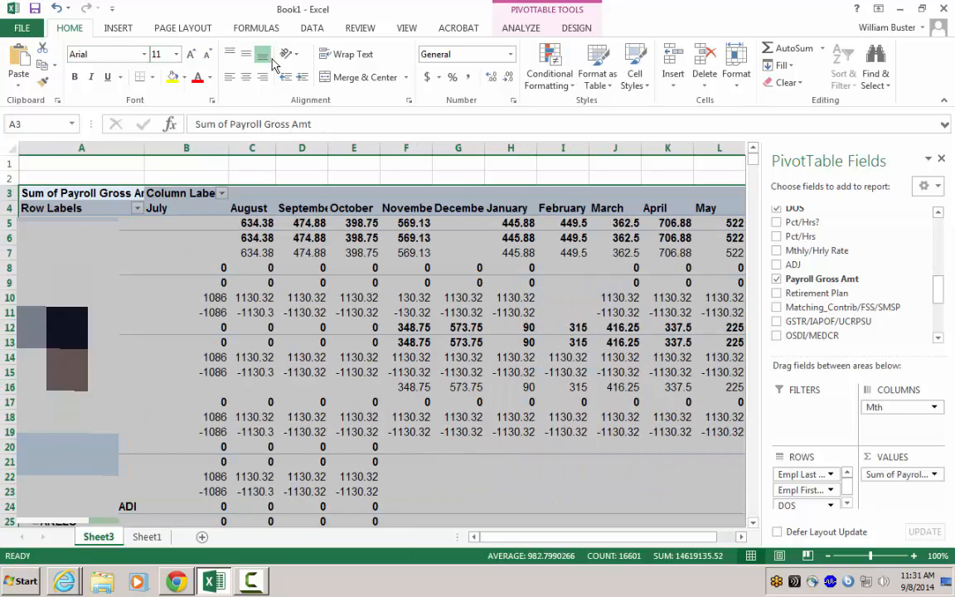
{"action": "left_click", "coordinate": [165, 52]}
{"action": "type", "text": "10"}
{"action": "key", "text": "Return"}
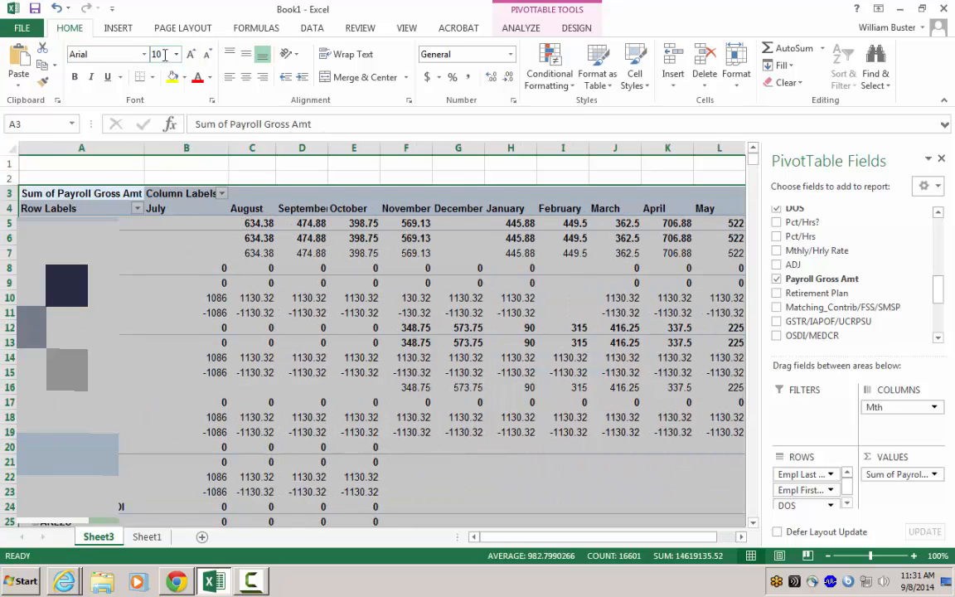
Freeze the rows above row 5 and check the frozen headers by moving down through the table
{"action": "left_click", "coordinate": [110, 234]}
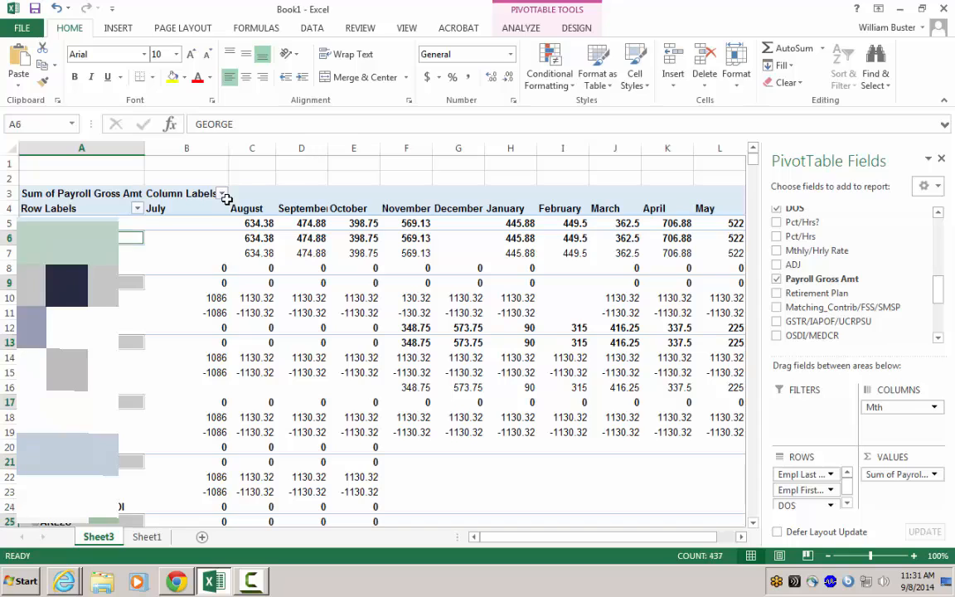
{"action": "left_click", "coordinate": [116, 212]}
{"action": "left_click", "coordinate": [104, 221]}
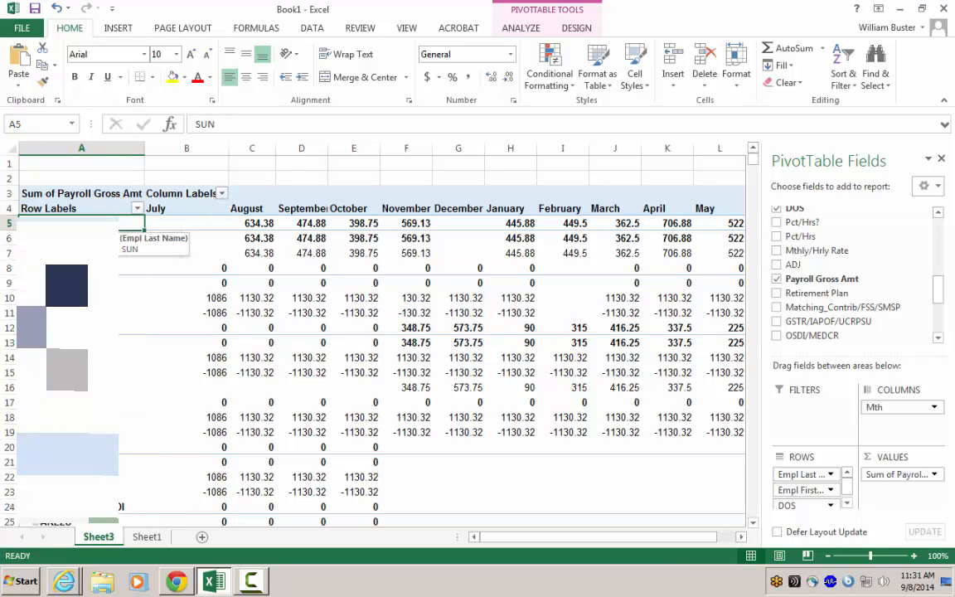
{"action": "left_click", "coordinate": [406, 28]}
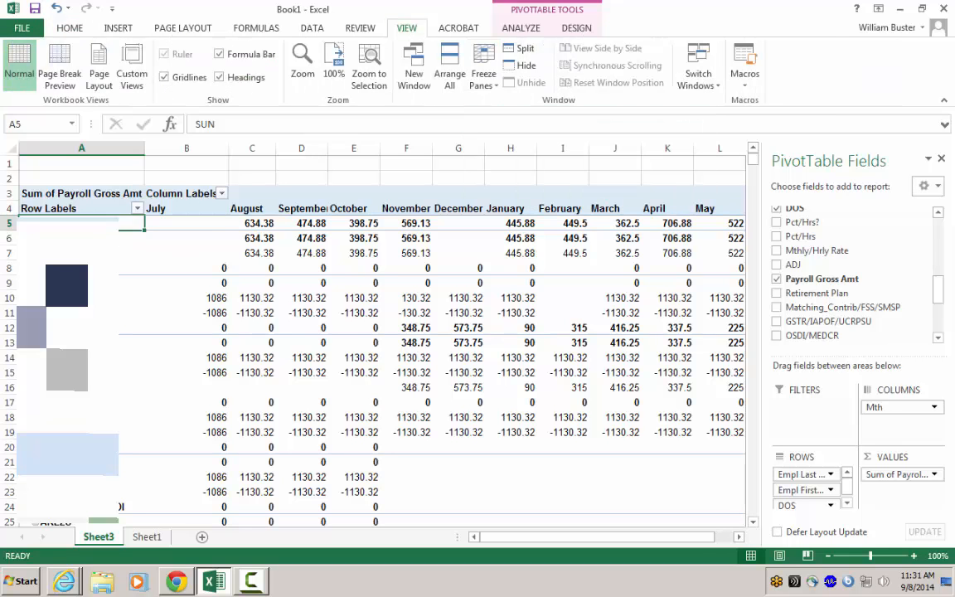
{"action": "left_click", "coordinate": [264, 224]}
{"action": "key", "text": "Down"}
{"action": "key", "text": "Down"}
{"action": "key", "text": "Down"}
{"action": "key", "text": "Down"}
{"action": "key", "text": "Down"}
{"action": "key", "text": "Down"}
{"action": "key", "text": "Down"}
{"action": "key", "text": "Down"}
{"action": "key", "text": "Down"}
{"action": "key", "text": "Down"}
{"action": "key", "text": "Down"}
{"action": "key", "text": "Down"}
{"action": "key", "text": "Down"}
{"action": "key", "text": "Down"}
{"action": "key", "text": "Down"}
{"action": "key", "text": "Down"}
{"action": "key", "text": "Down"}
{"action": "key", "text": "Down"}
{"action": "key", "text": "Down"}
{"action": "key", "text": "Down"}
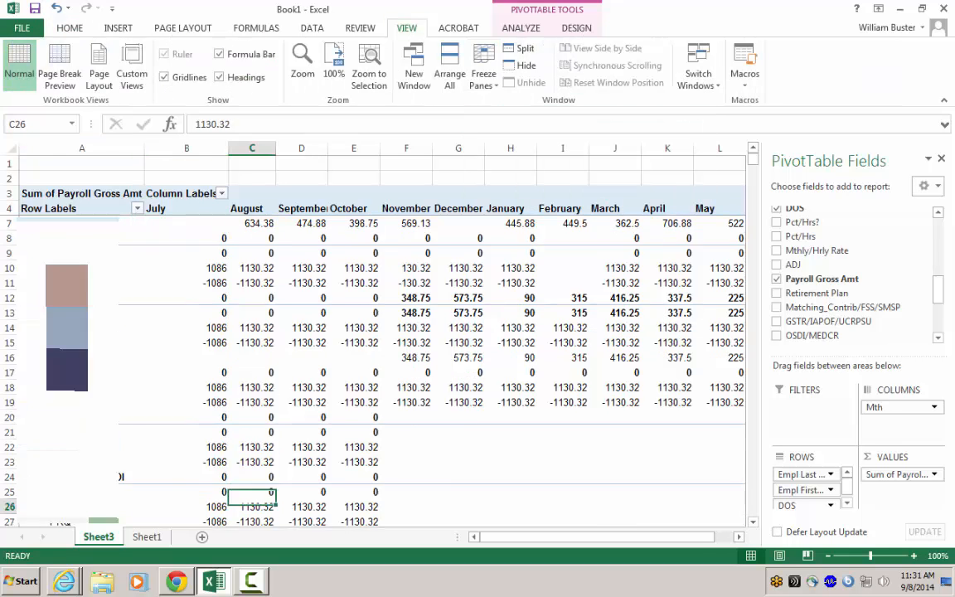
{"action": "key", "text": "Down"}
{"action": "key", "text": "Down"}
{"action": "scroll", "coordinate": [320, 298], "scroll_direction": "up", "scroll_amount": 6}
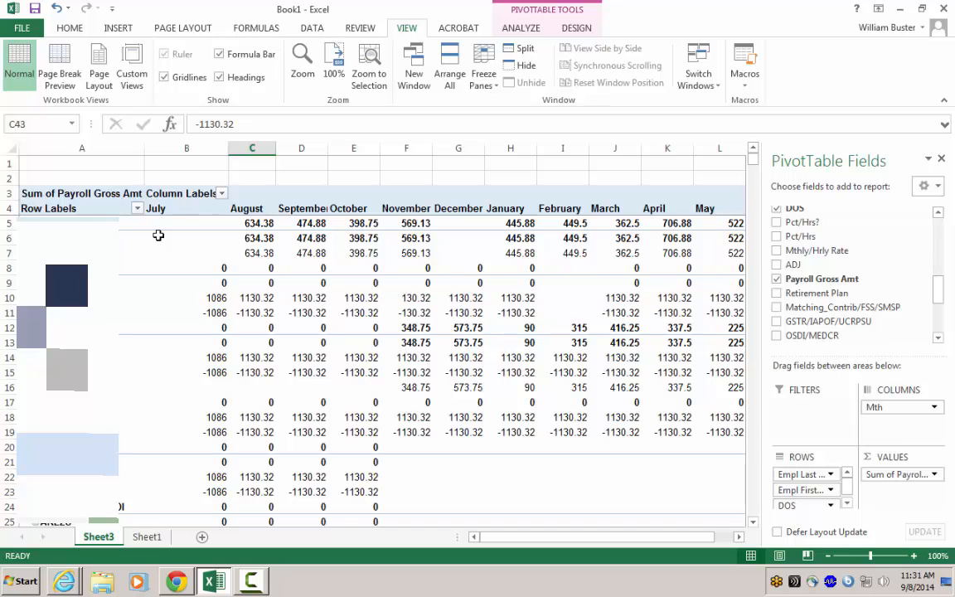
Center the month and Grand Total headers in cells B4:N4
{"action": "left_click_drag", "start_coordinate": [157, 210], "coordinate": [720, 206]}
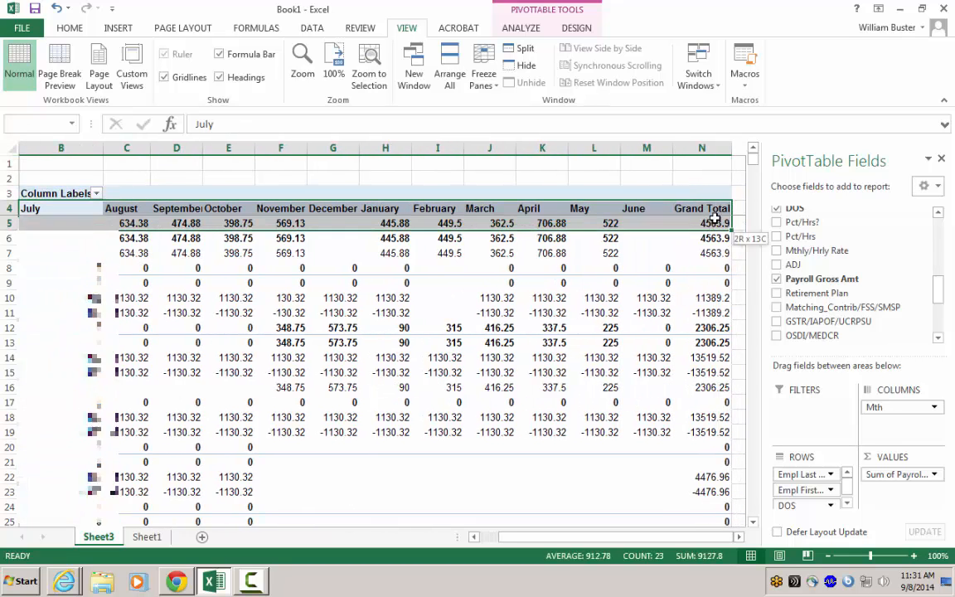
{"action": "left_click", "coordinate": [70, 27]}
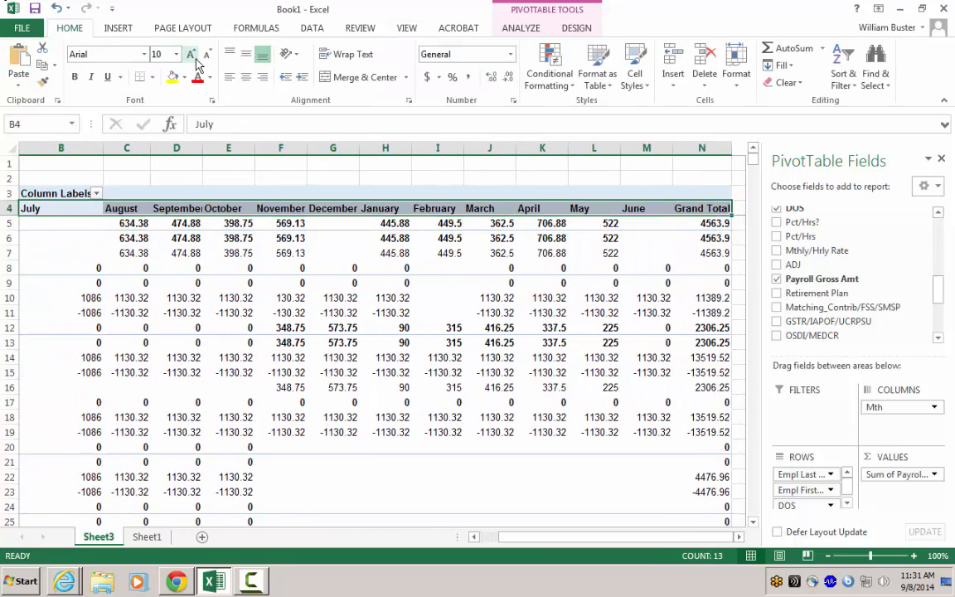
{"action": "left_click", "coordinate": [246, 77]}
Autofit the widths of columns B through N to their contents
{"action": "left_click", "coordinate": [90, 147]}
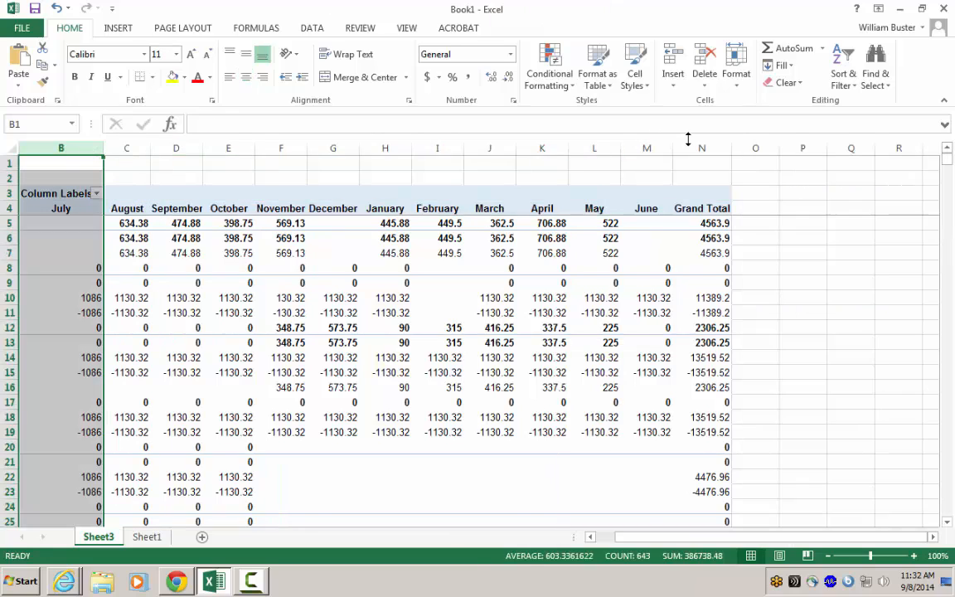
{"action": "left_click", "coordinate": [686, 147], "text": "shift"}
{"action": "double_click", "coordinate": [673, 148]}
{"action": "left_click", "coordinate": [652, 207]}
Merge and center cells A1:N1 above the PivotTable for a report title
{"action": "key", "text": "Left"}
{"action": "key", "text": "Up"}
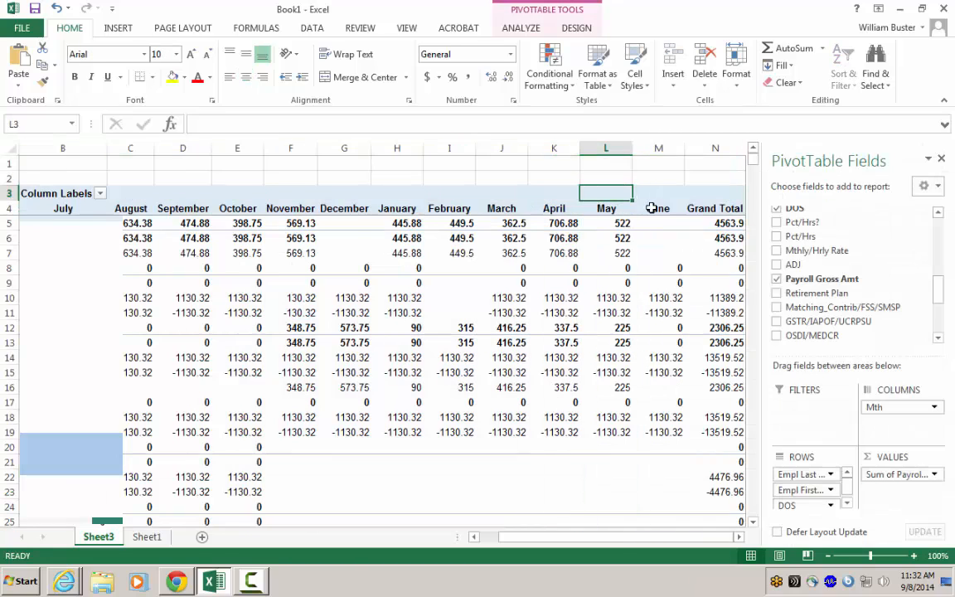
{"action": "key", "text": "ctrl+Left"}
{"action": "key", "text": "Left"}
{"action": "key", "text": "Up"}
{"action": "key", "text": "Up"}
{"action": "key", "text": "shift+Right"}
{"action": "key", "text": "shift+Right"}
{"action": "key", "text": "shift+Right"}
{"action": "key", "text": "shift+Right"}
{"action": "key", "text": "shift+Right"}
{"action": "key", "text": "shift+Right"}
{"action": "key", "text": "shift+Right"}
{"action": "key", "text": "shift+Right"}
{"action": "key", "text": "shift+Right"}
{"action": "key", "text": "shift+Right"}
{"action": "key", "text": "shift+Right"}
{"action": "key", "text": "shift+Right"}
{"action": "key", "text": "shift+Right"}
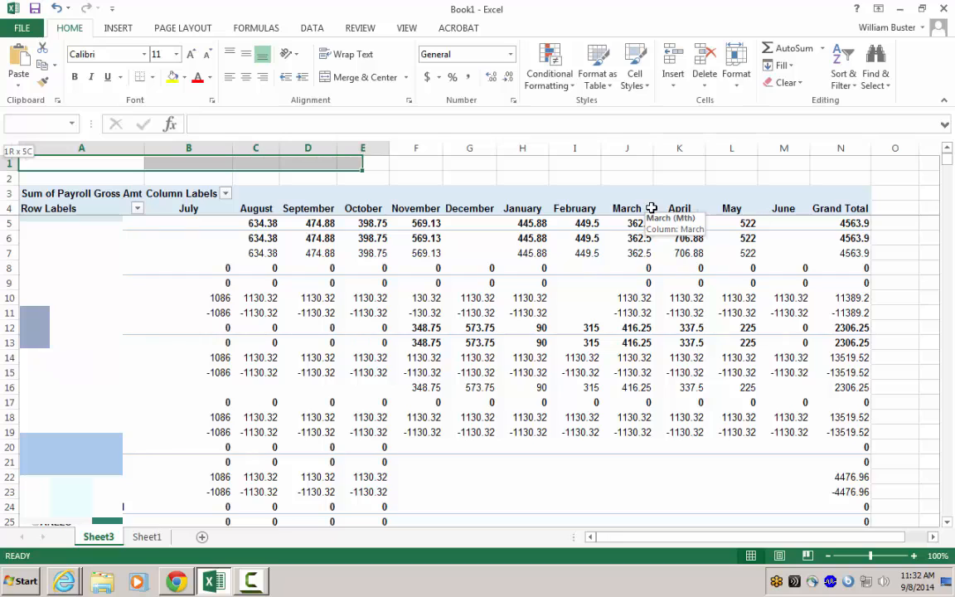
{"action": "left_click", "coordinate": [363, 77]}
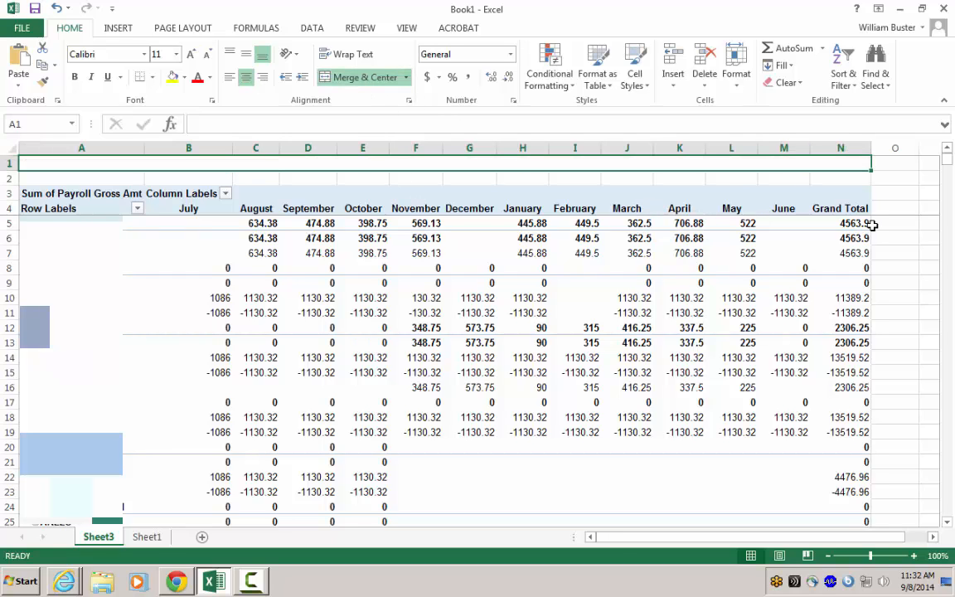
Enter the title "Mothly Payroll Report for Division XXXXX" in the merged cell A1 and make it bold
{"action": "type", "text": "Mothly Payroll repor"}
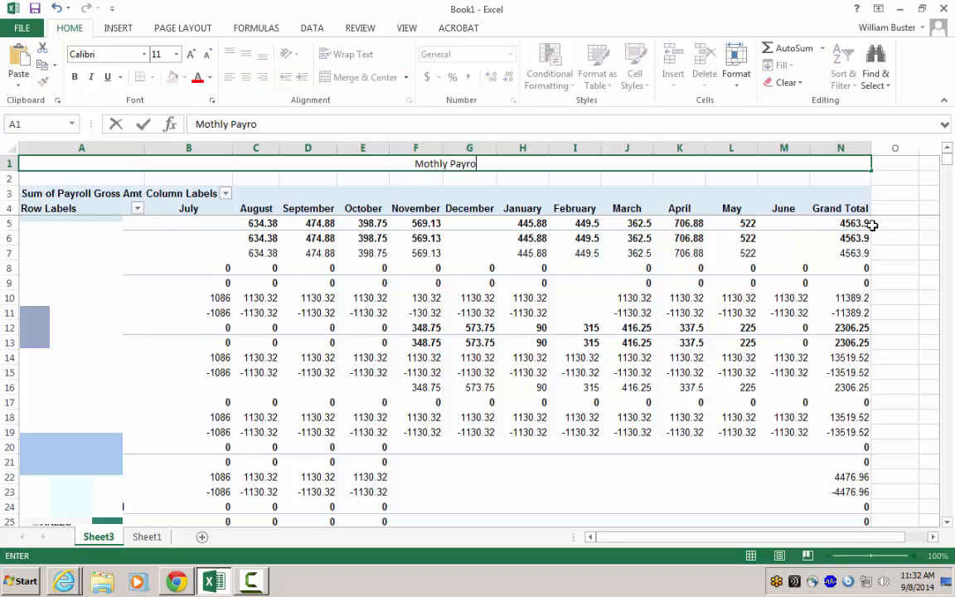
{"action": "key", "text": "BackSpace"}
{"action": "key", "text": "BackSpace"}
{"action": "key", "text": "BackSpace"}
{"action": "key", "text": "BackSpace"}
{"action": "key", "text": "BackSpace"}
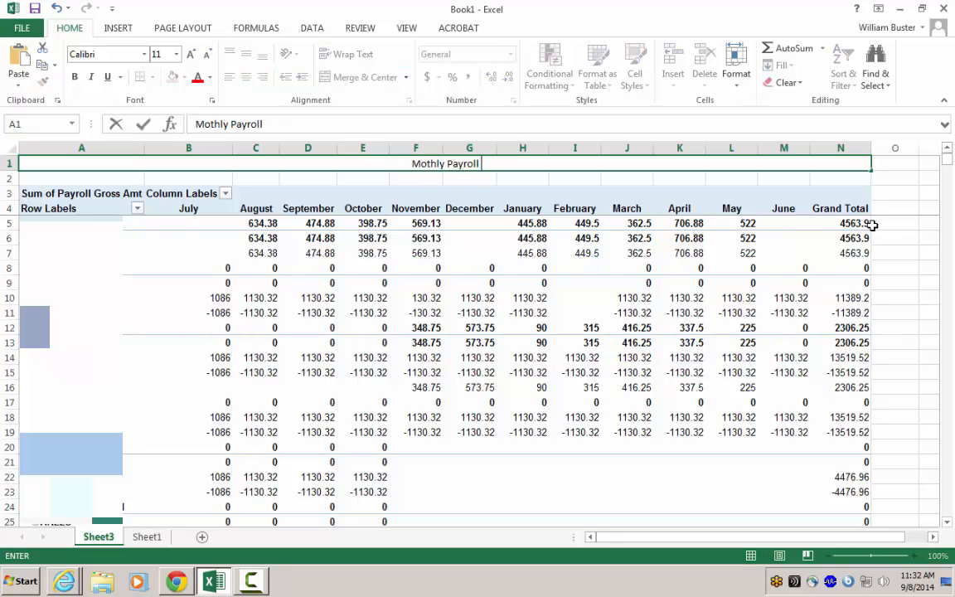
{"action": "type", "text": "Report for Division"}
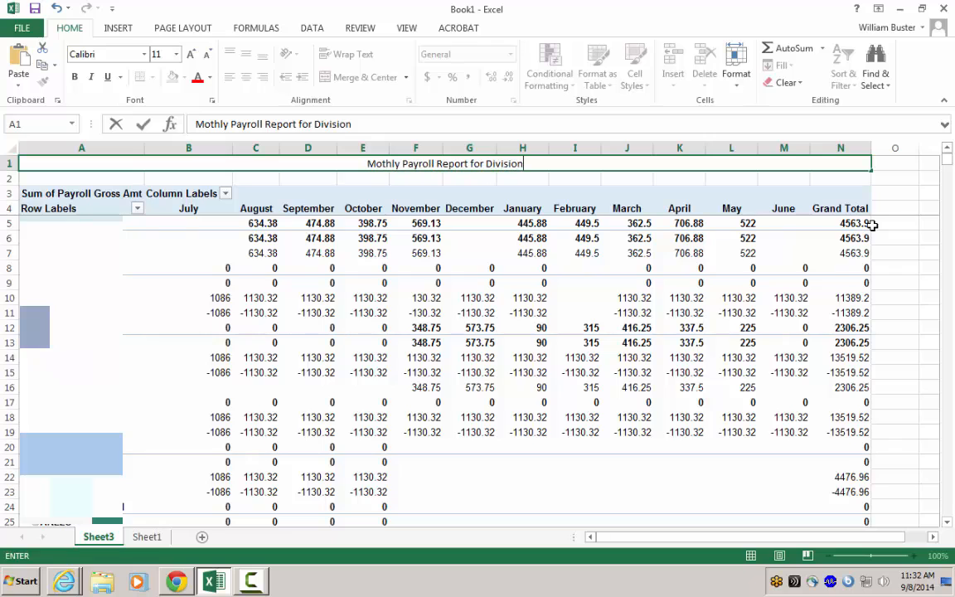
{"action": "type", "text": " XXXXX"}
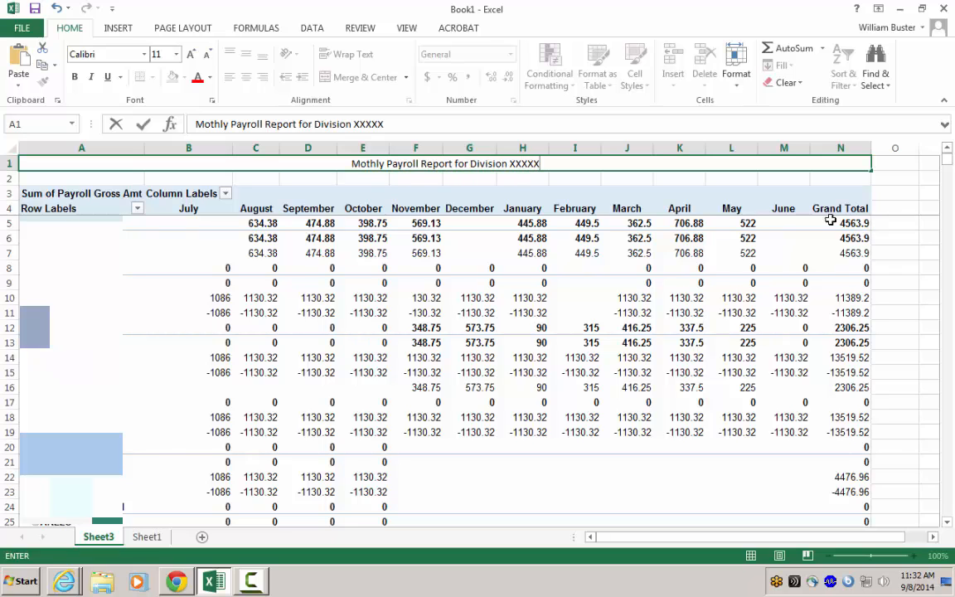
{"action": "left_click", "coordinate": [380, 183]}
{"action": "left_click", "coordinate": [441, 164]}
{"action": "key", "text": "ctrl+b"}
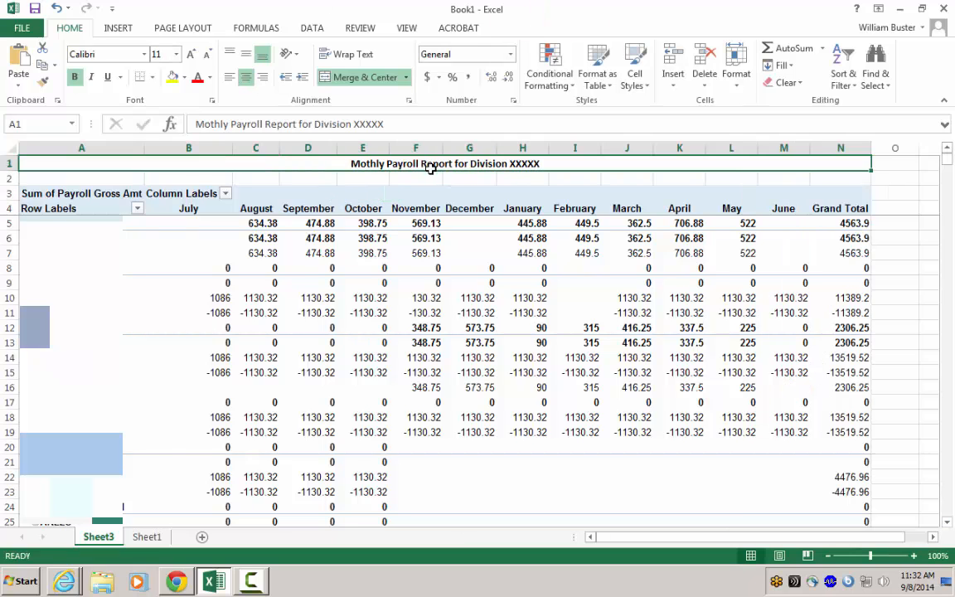
Set rows 1 through 4 of the payroll report sheet to repeat at the top of every printed page
{"action": "left_click", "coordinate": [338, 193]}
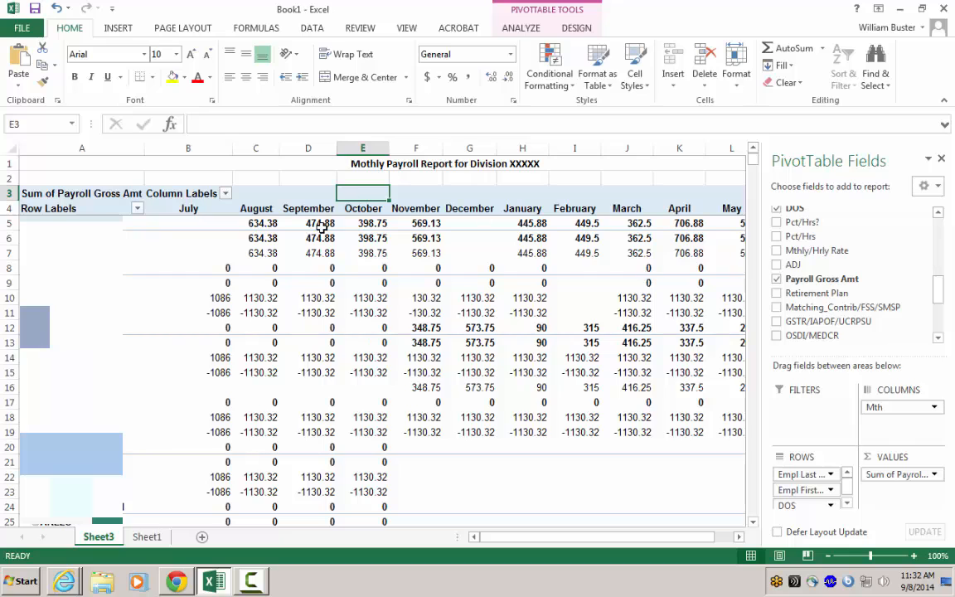
{"action": "key", "text": "alt"}
{"action": "key", "text": "p"}
{"action": "key", "text": "s"}
{"action": "key", "text": "p"}
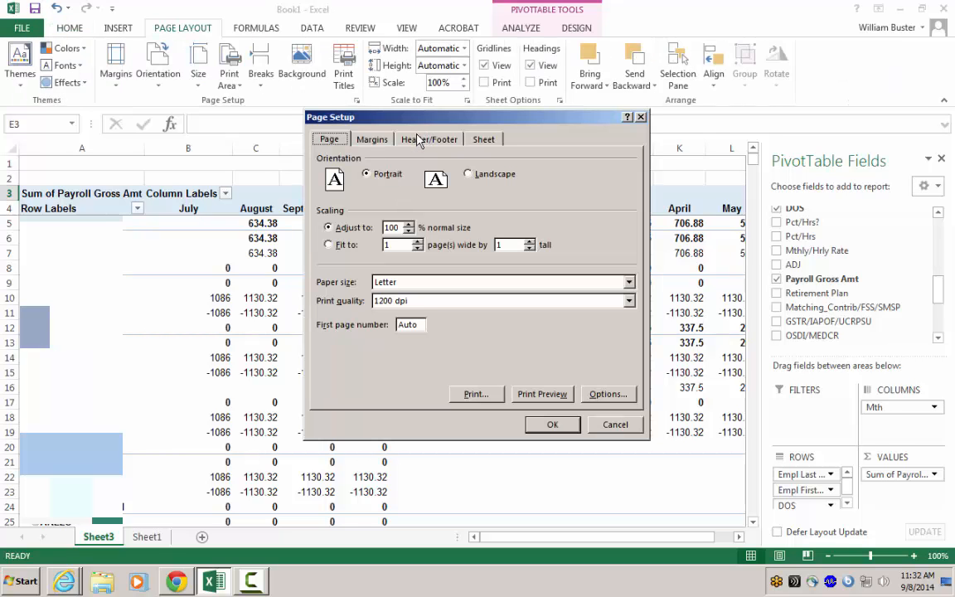
{"action": "left_click", "coordinate": [484, 140]}
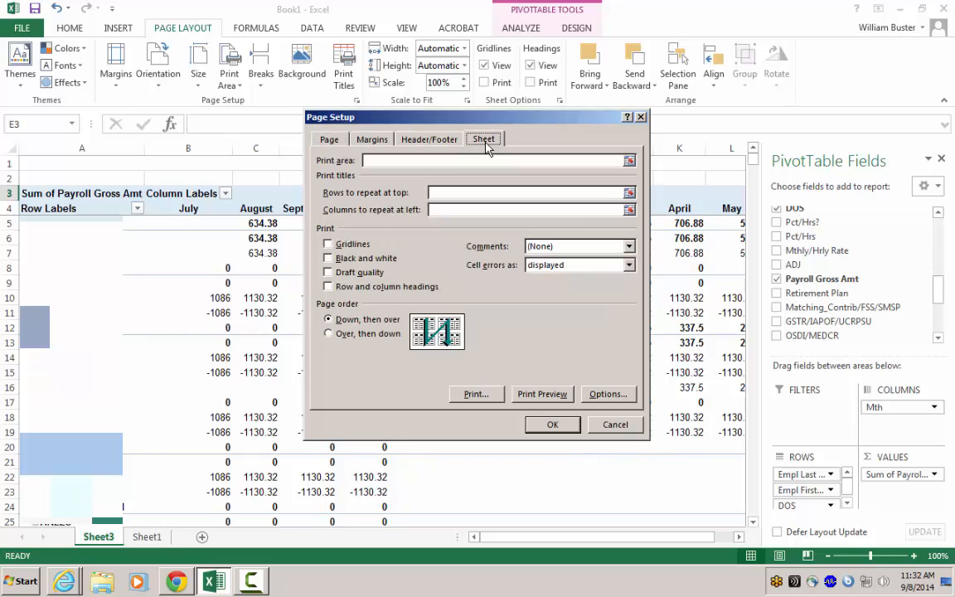
{"action": "left_click", "coordinate": [629, 193]}
{"action": "left_click_drag", "start_coordinate": [12, 207], "coordinate": [50, 159]}
{"action": "key", "text": "Return"}
{"action": "key", "text": "Return"}
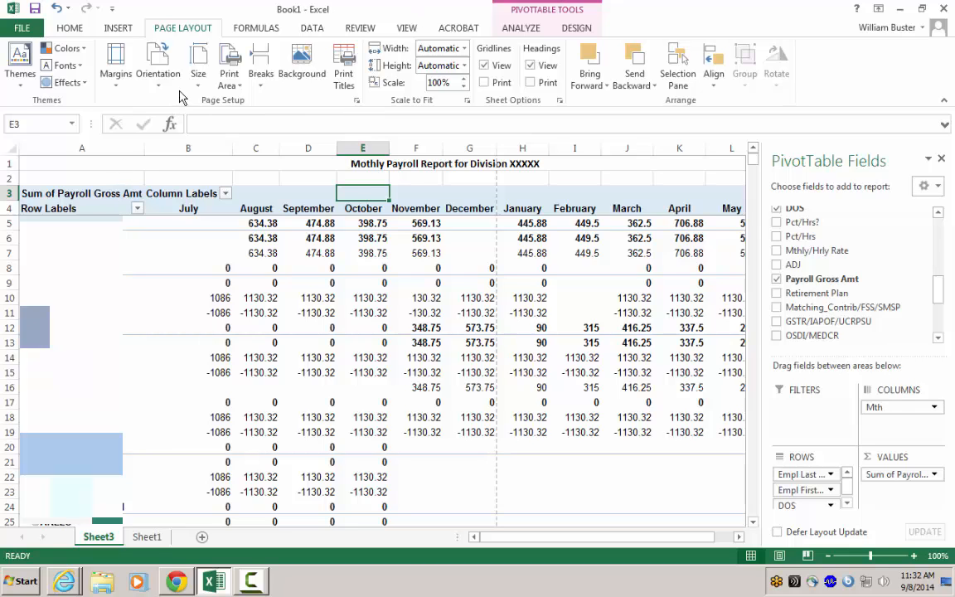
Set the sheet's page orientation to Landscape and its paper size to Legal (8.5" x 14")
{"action": "left_click", "coordinate": [159, 76]}
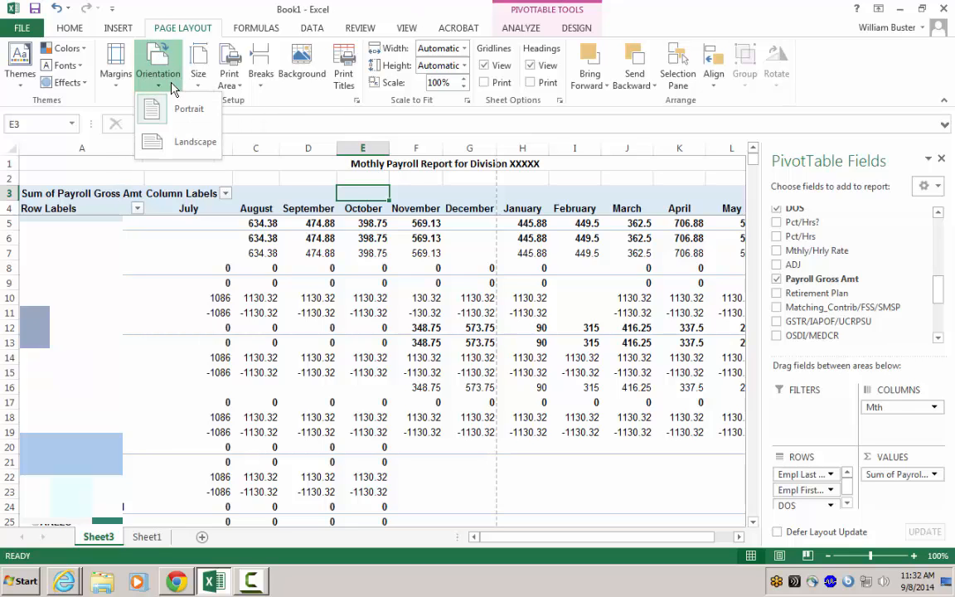
{"action": "left_click", "coordinate": [169, 143]}
{"action": "left_click", "coordinate": [198, 72]}
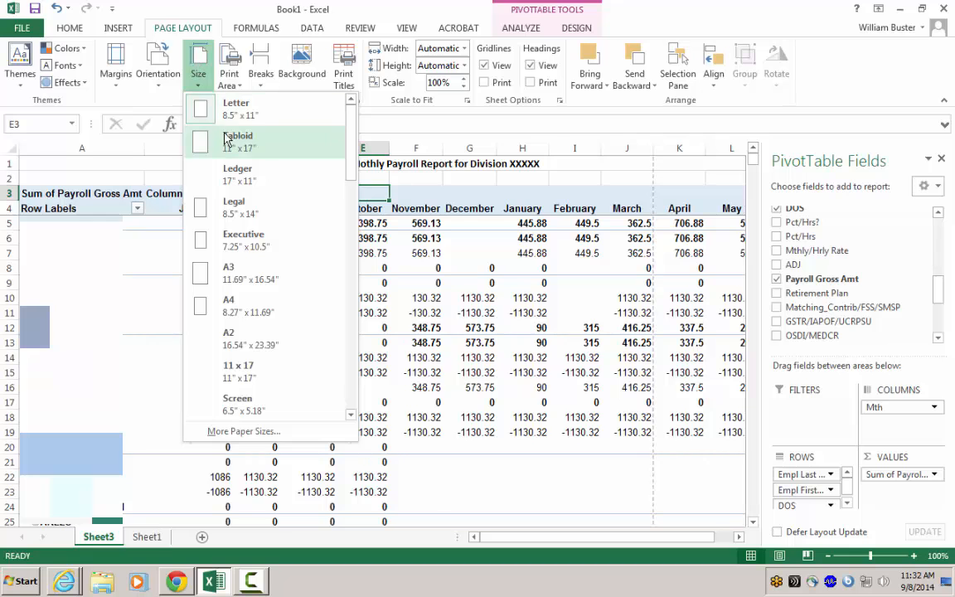
{"action": "left_click", "coordinate": [240, 208]}
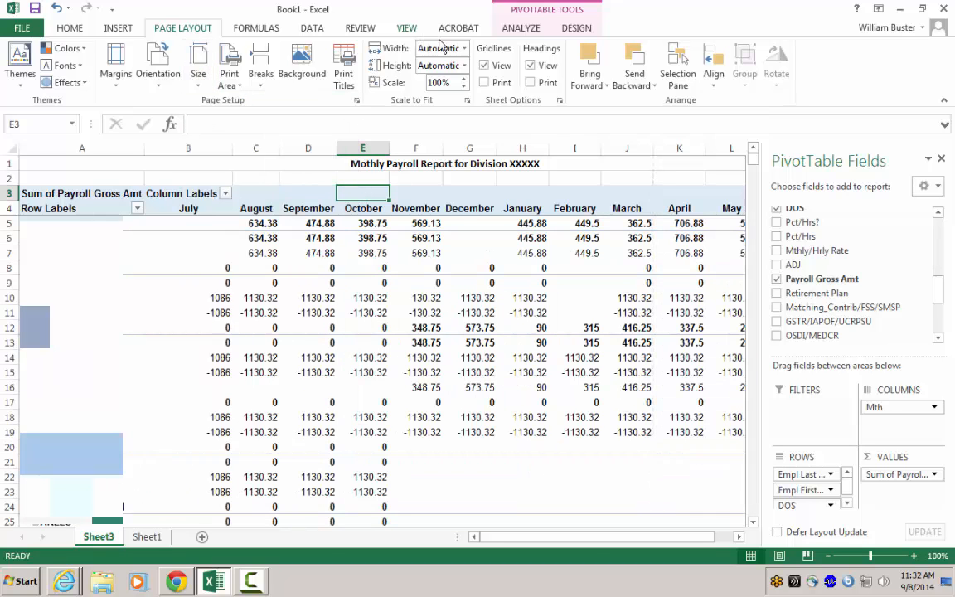